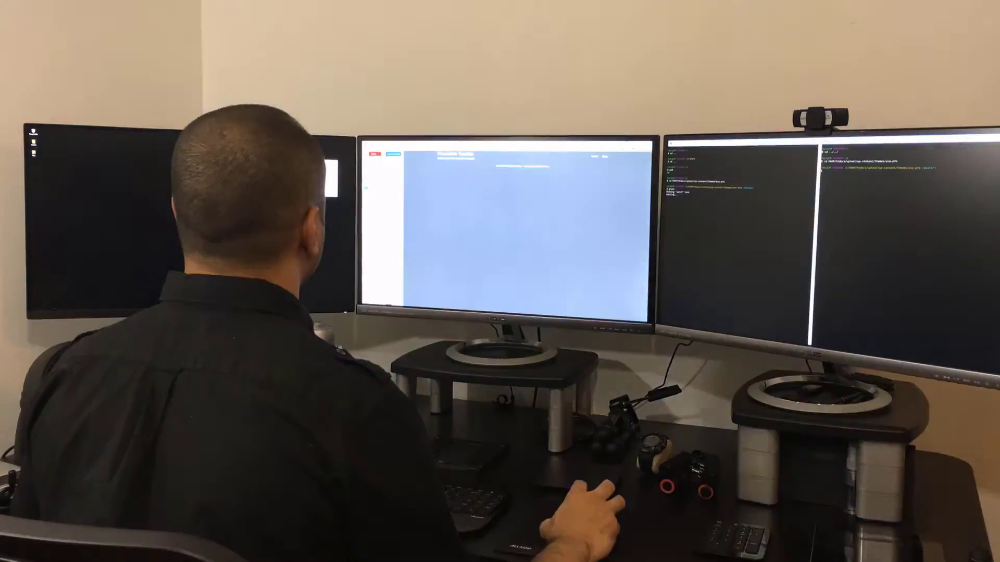
Bring up the PixemWeb YouTube channel home page, showing 207 subscribers and latest uploads.
{"action": "left_click", "coordinate": [368, 169]}
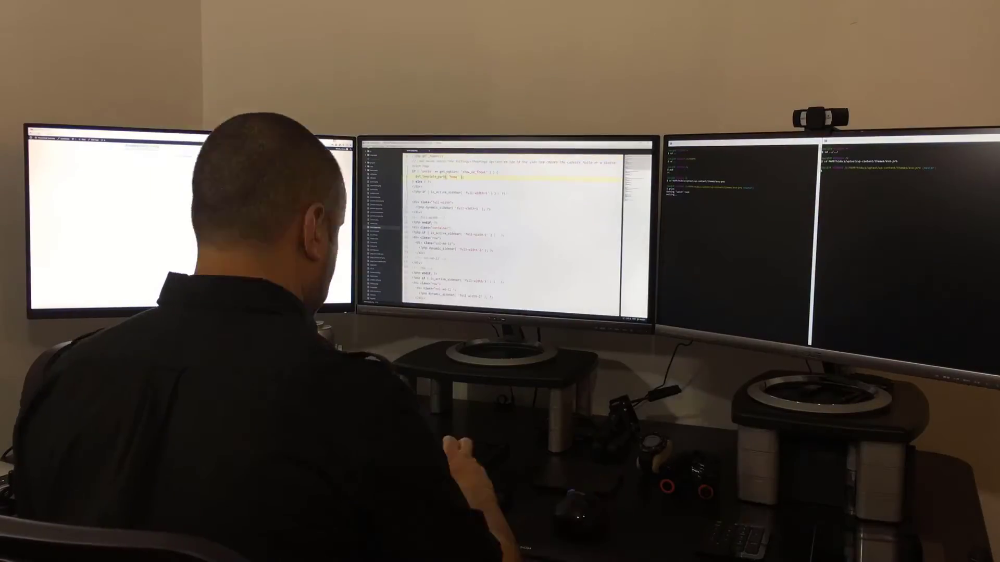
{"action": "left_click", "coordinate": [374, 220]}
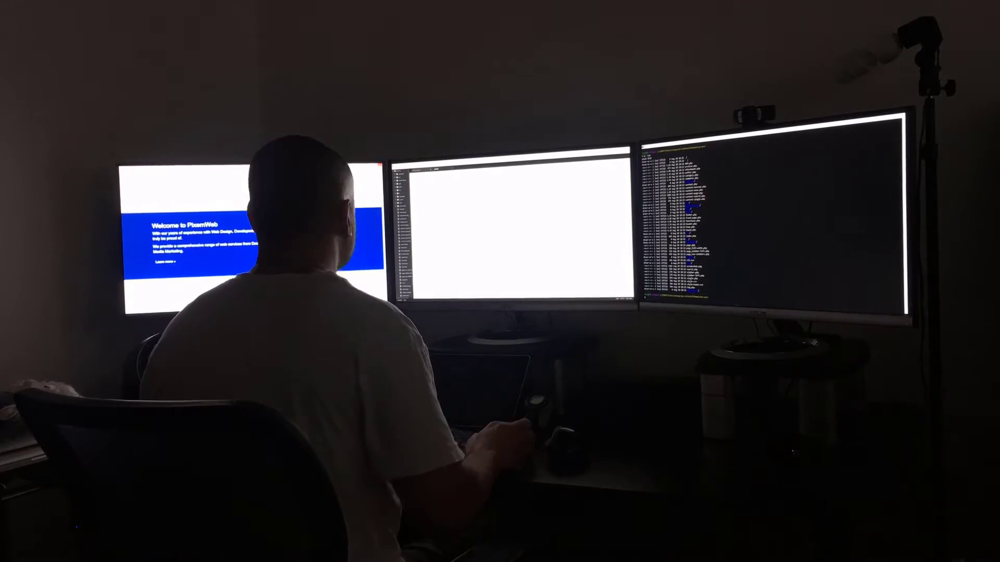
{"action": "key", "text": "Return"}
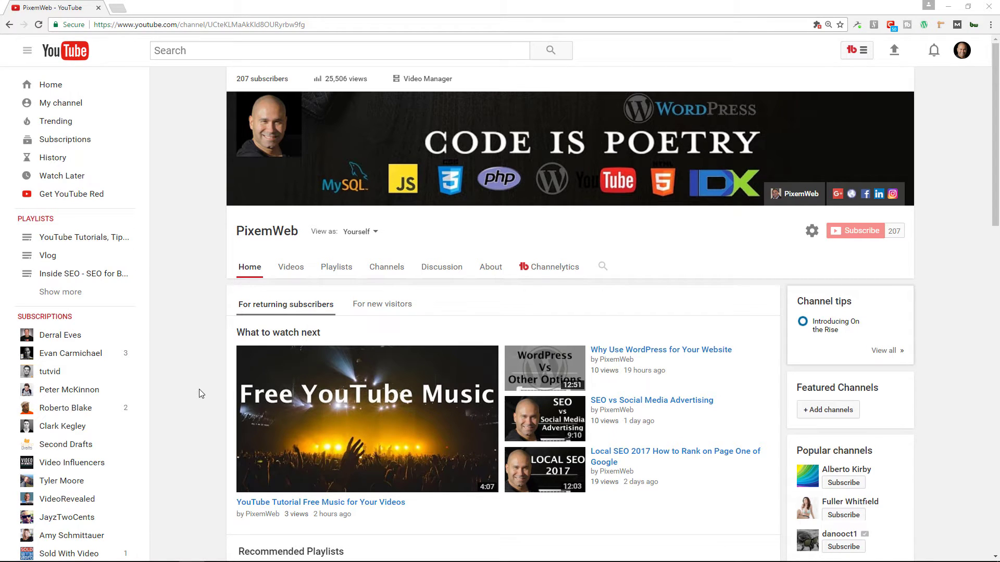
Search YouTube for the pasted title 'youtube tutorial free music for your videos'.
{"action": "scroll", "coordinate": [199, 389], "scroll_direction": "down", "scroll_amount": 2}
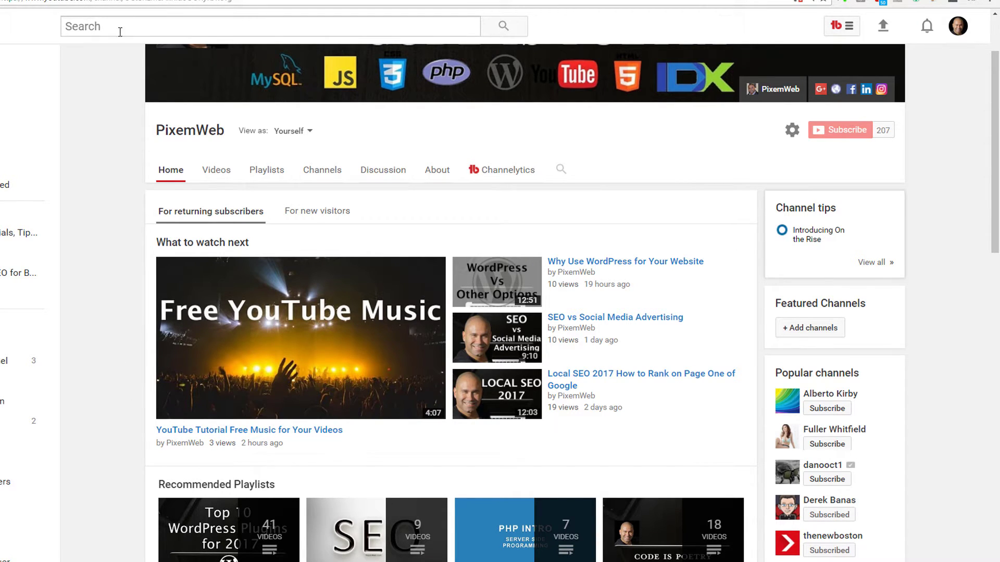
{"action": "left_click", "coordinate": [391, 30]}
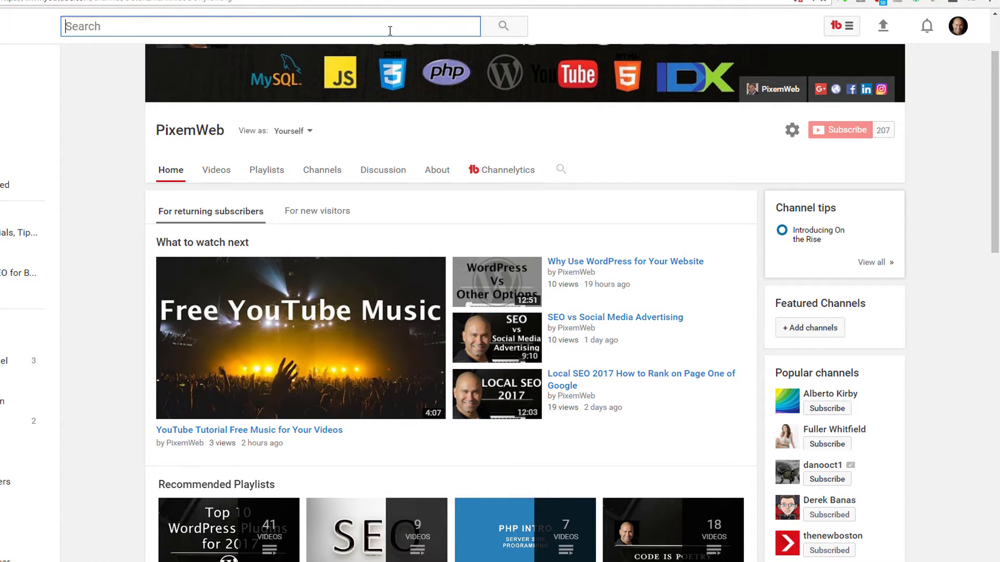
{"action": "type", "text": "youtube tutorial free music for your videos"}
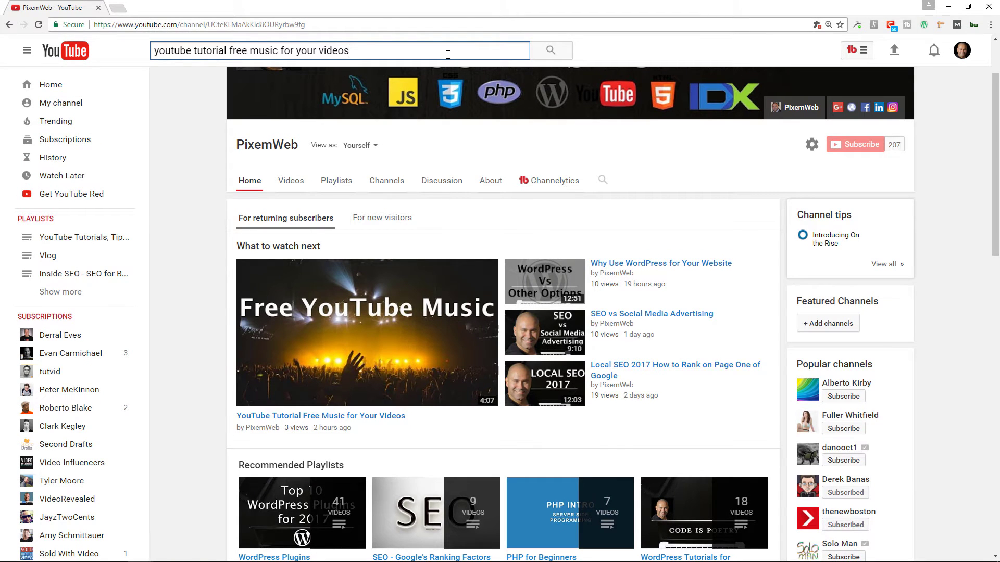
{"action": "key", "text": "Return"}
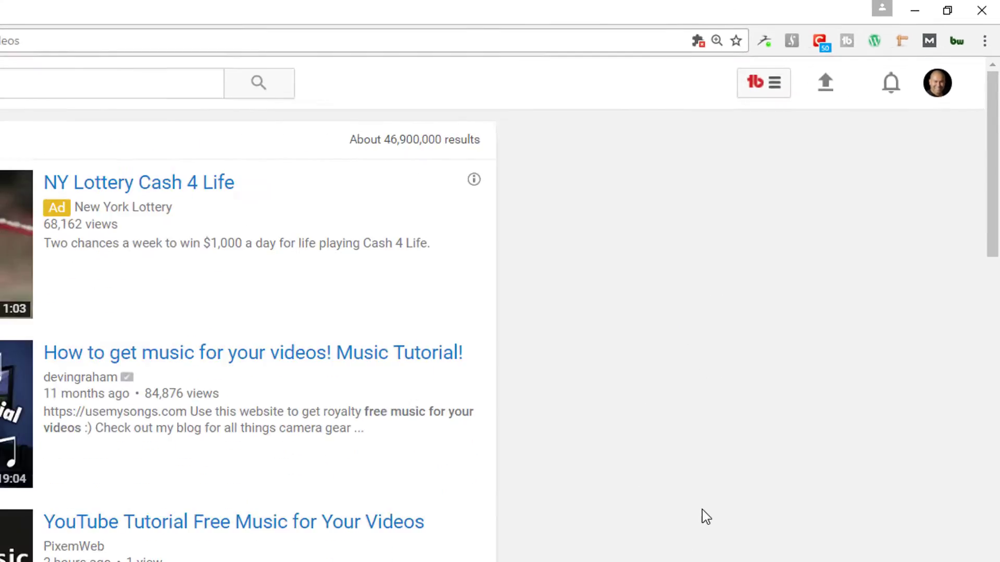
Scroll the results to find the PixemWeb video, then switch to the signed-out Chrome window.
{"action": "scroll", "coordinate": [822, 313], "scroll_direction": "down", "scroll_amount": 2}
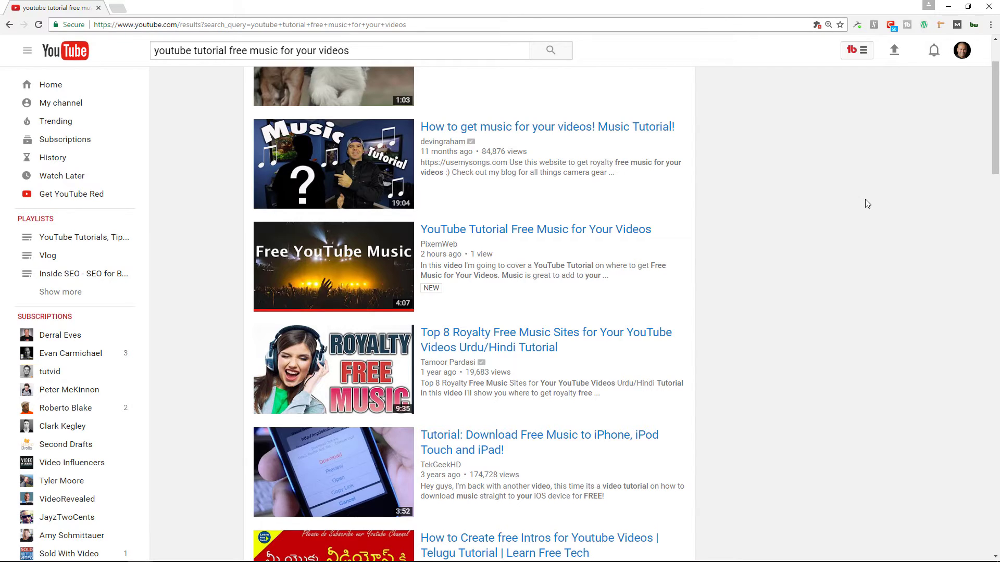
{"action": "key", "text": "super+Tab"}
Bring the signed-out Chrome YouTube window to the front and dismiss its jump list.
{"action": "left_click", "coordinate": [547, 262]}
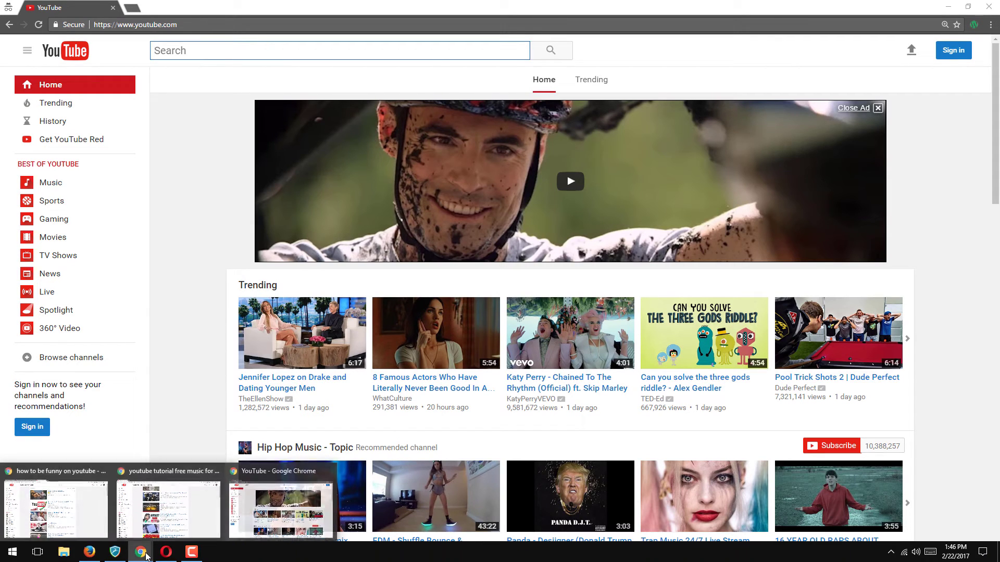
{"action": "right_click", "coordinate": [142, 553]}
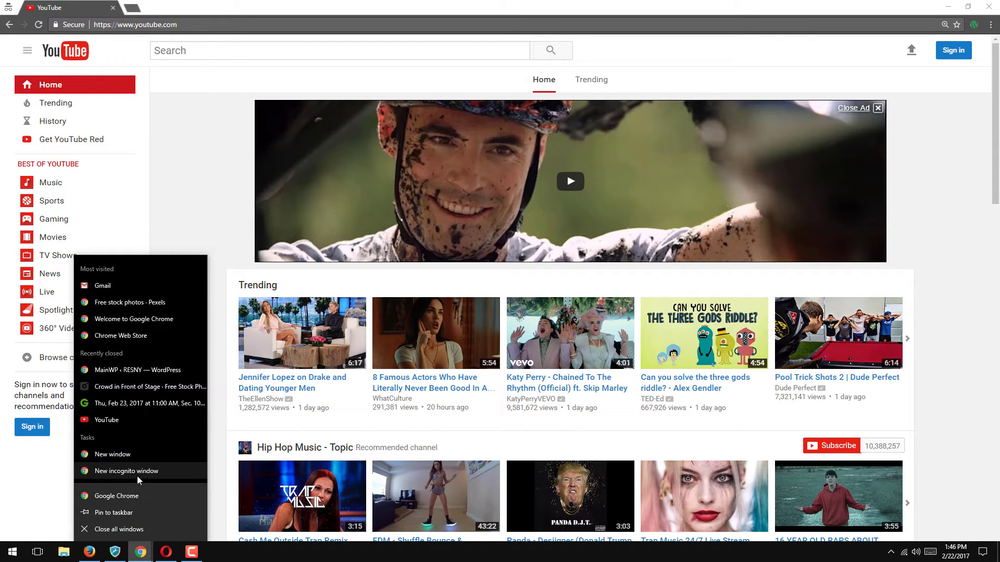
{"action": "left_click", "coordinate": [224, 183]}
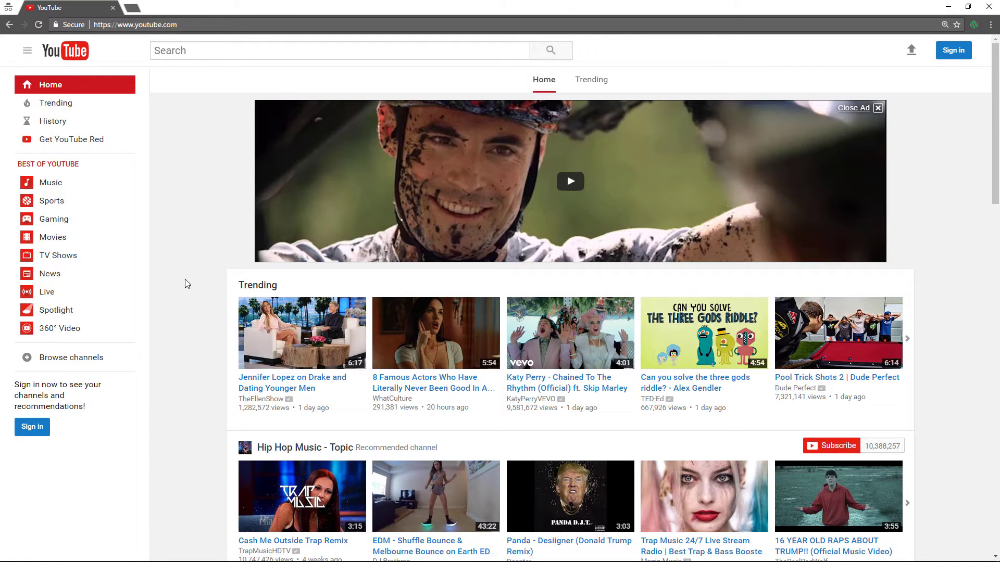
Search signed-out YouTube for 'youtube tutorial free music for your videos', finding PixemWeb third.
{"action": "left_click", "coordinate": [226, 52]}
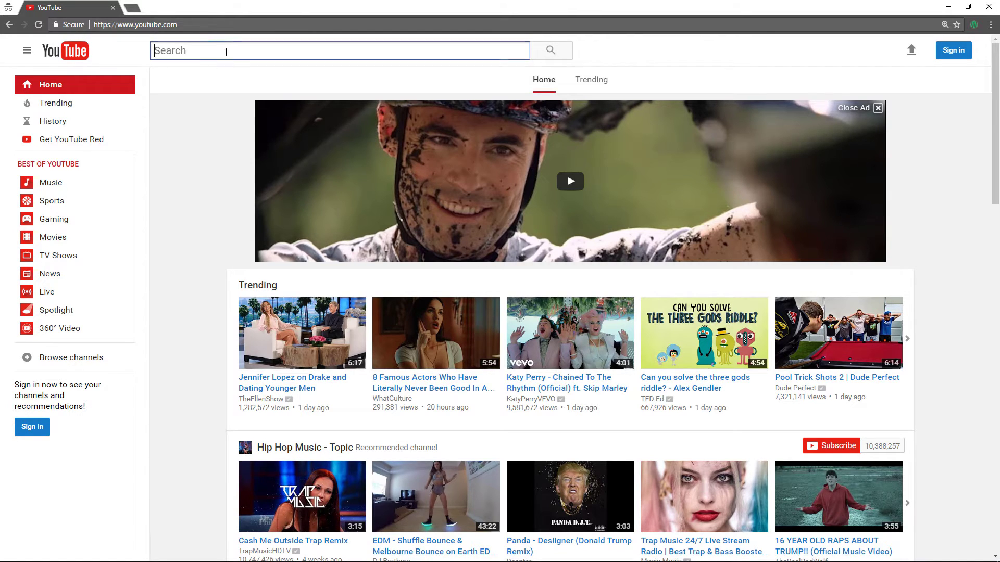
{"action": "type", "text": "youtube tutorial free music for your videos"}
{"action": "key", "text": "Return"}
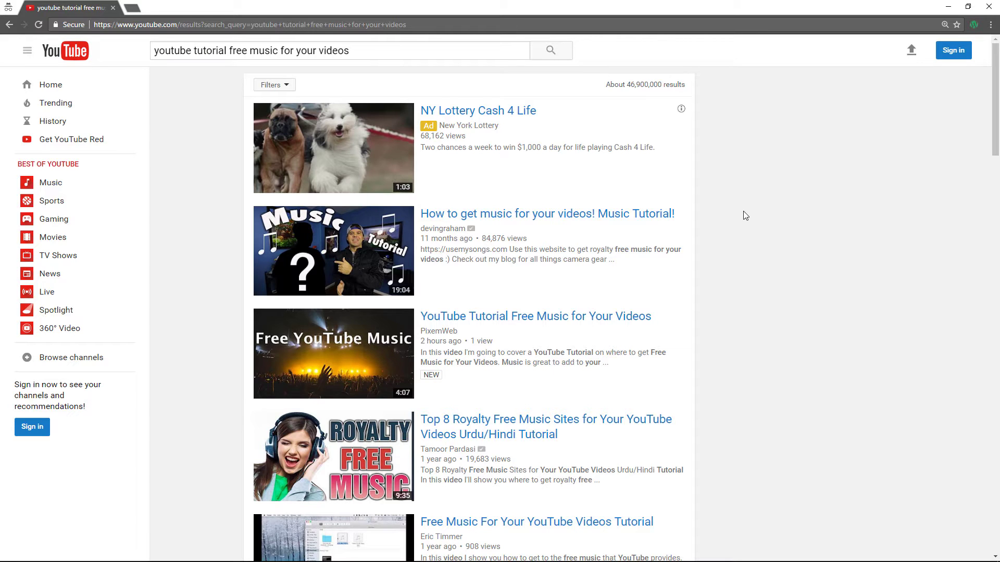
{"action": "key", "text": "super+Tab"}
Switch to Opera and load youtube.com from its empty History tab.
{"action": "left_click", "coordinate": [806, 245]}
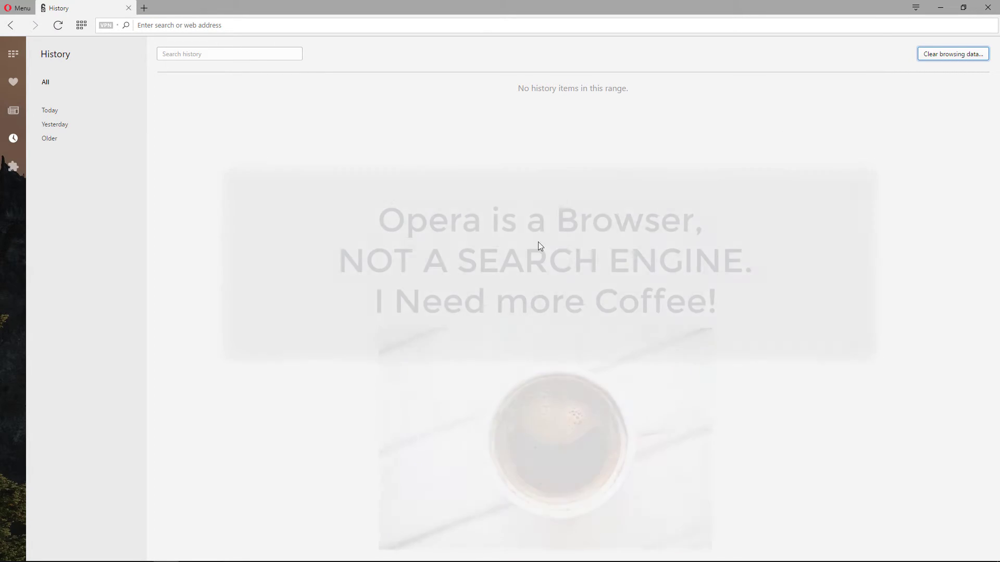
{"action": "left_click", "coordinate": [212, 25]}
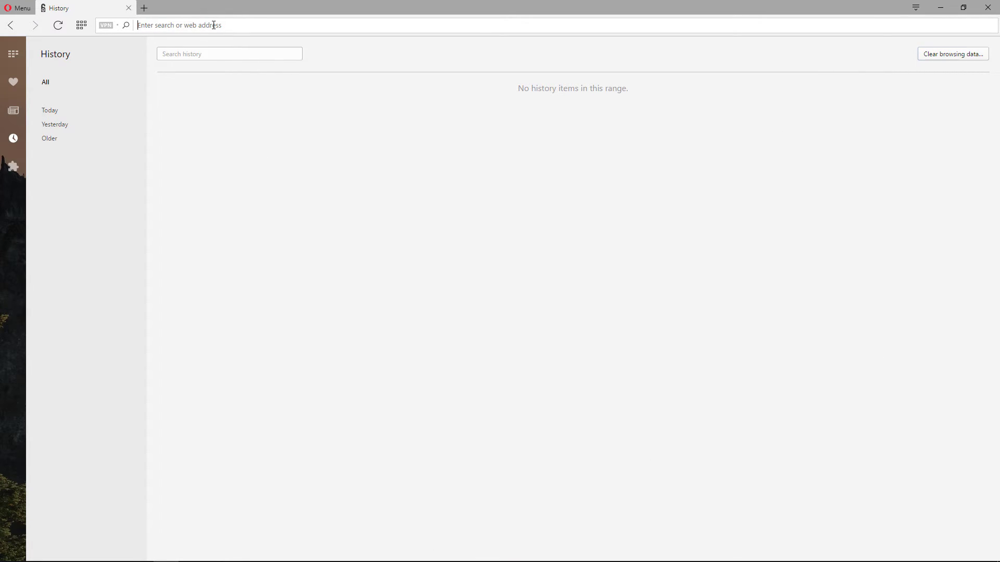
{"action": "type", "text": "youtu"}
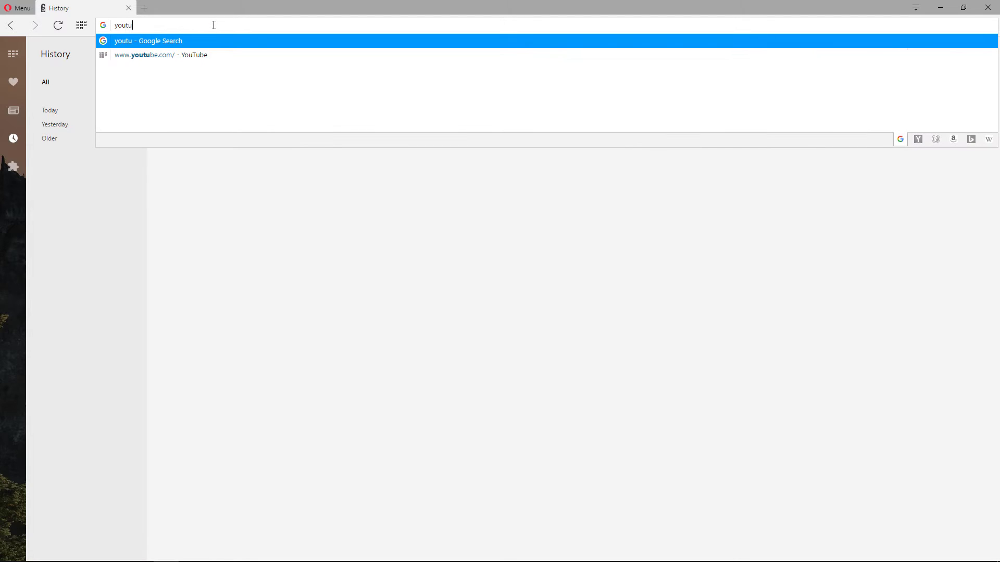
{"action": "type", "text": "be.com"}
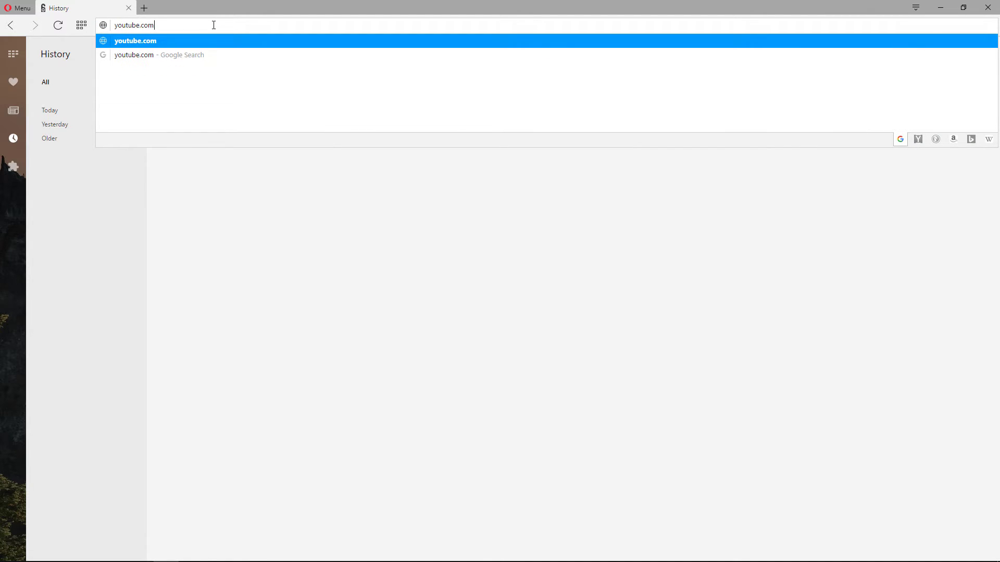
{"action": "key", "text": "Return"}
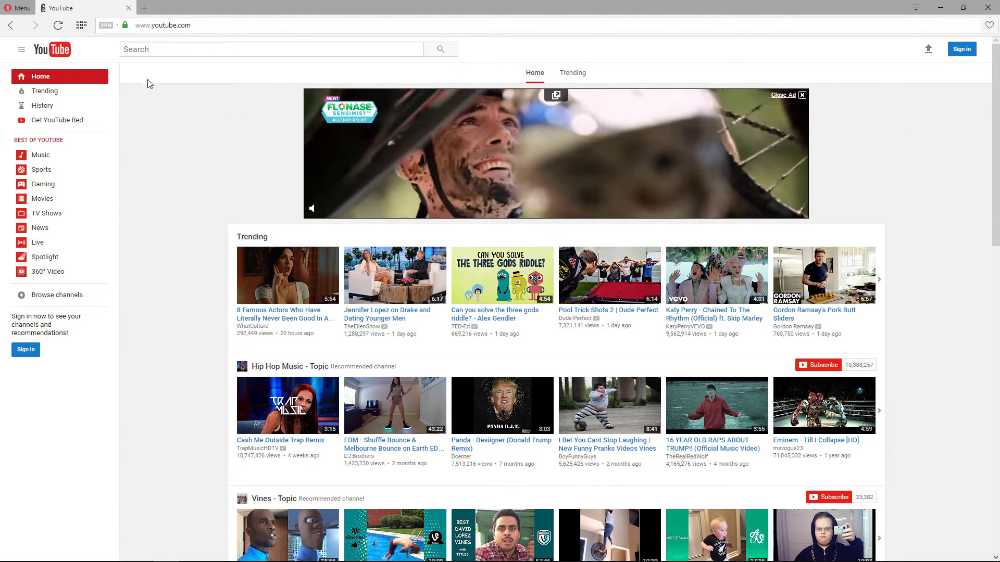
Search Opera's YouTube for the pasted free music query and zoom the results in.
{"action": "left_click", "coordinate": [210, 49]}
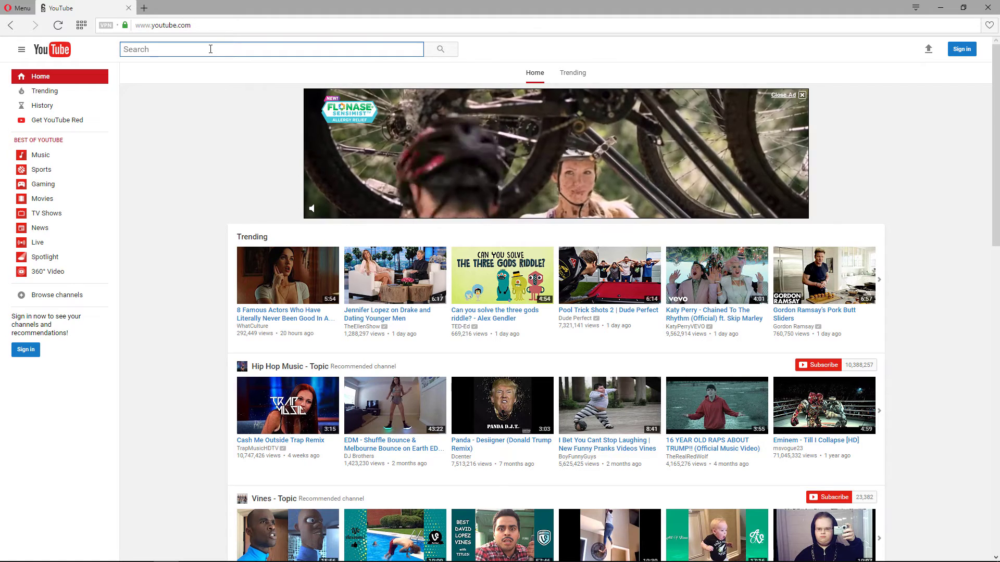
{"action": "type", "text": "youtube tutorial free music for your videos"}
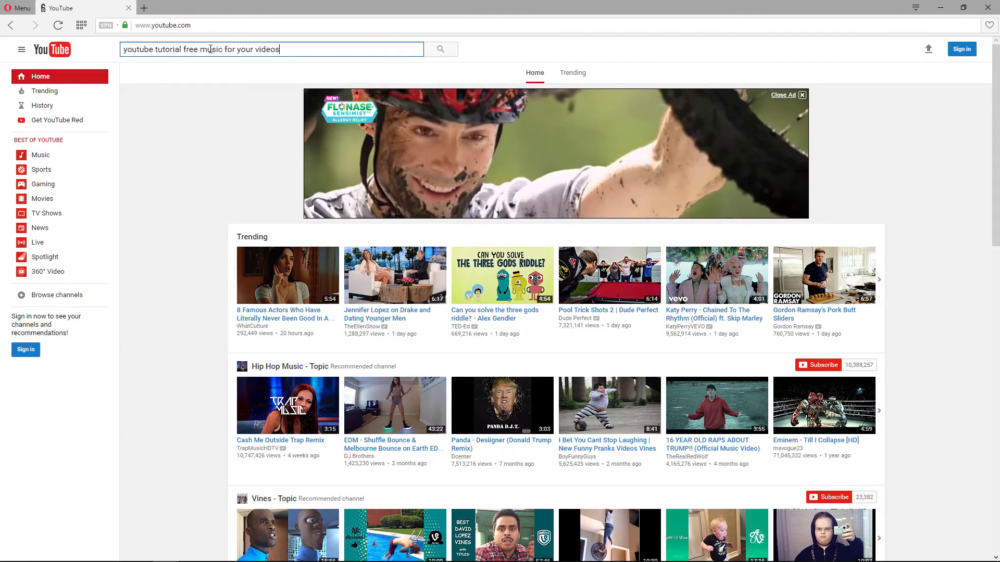
{"action": "key", "text": "Return"}
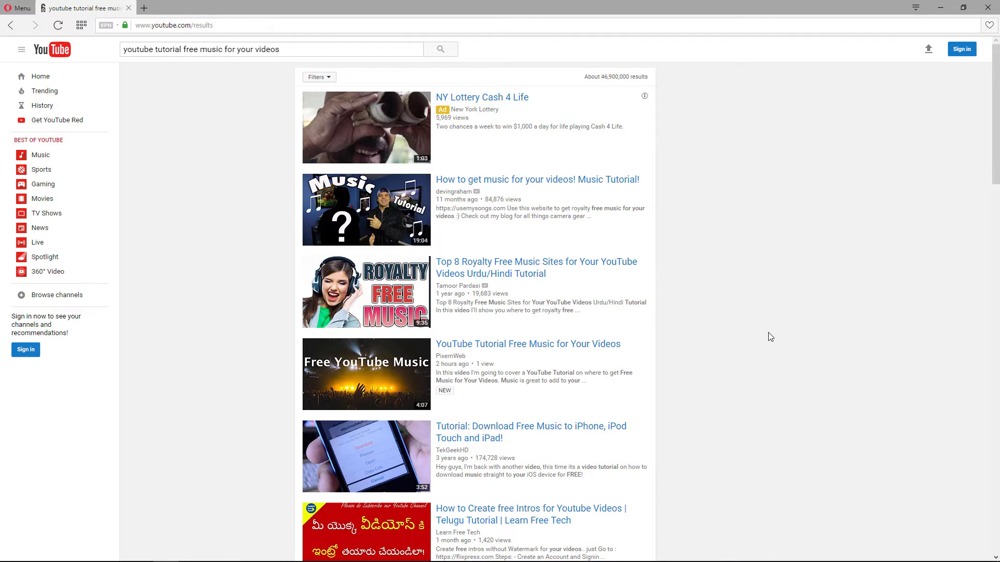
{"action": "key", "text": "ctrl+plus"}
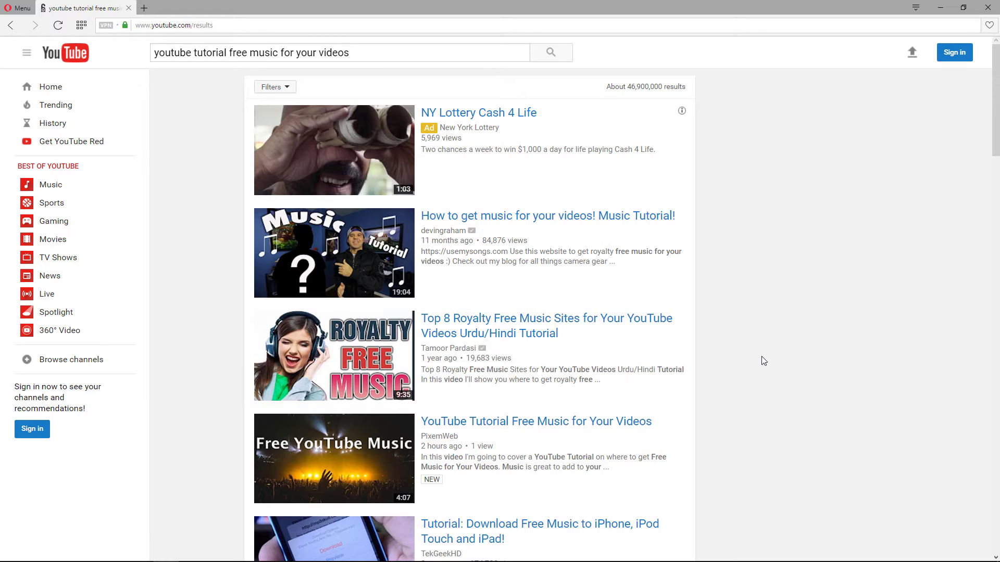
Open a private Opera window with the VPN turned on and enter youtube.com.
{"action": "left_click", "coordinate": [23, 10]}
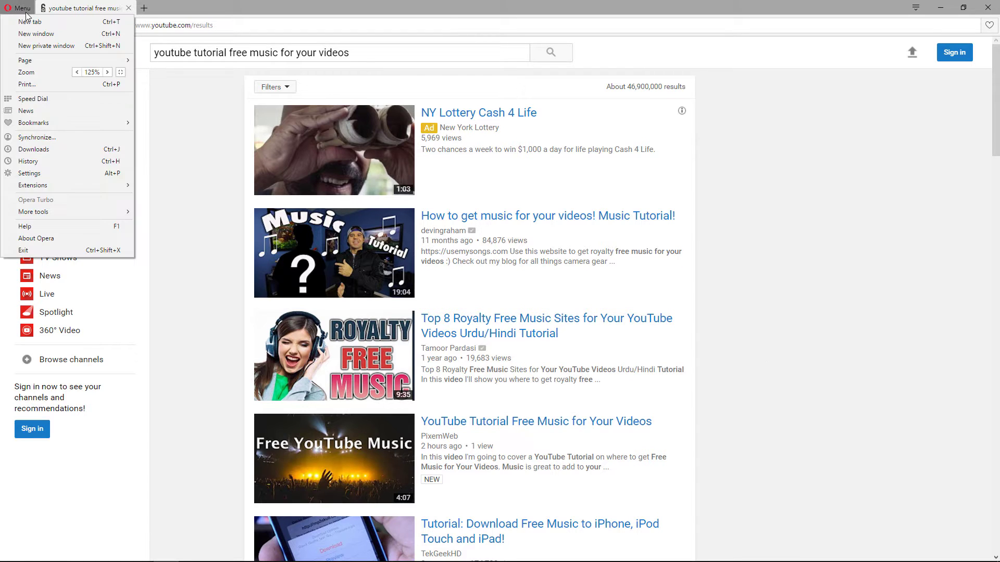
{"action": "left_click", "coordinate": [43, 49]}
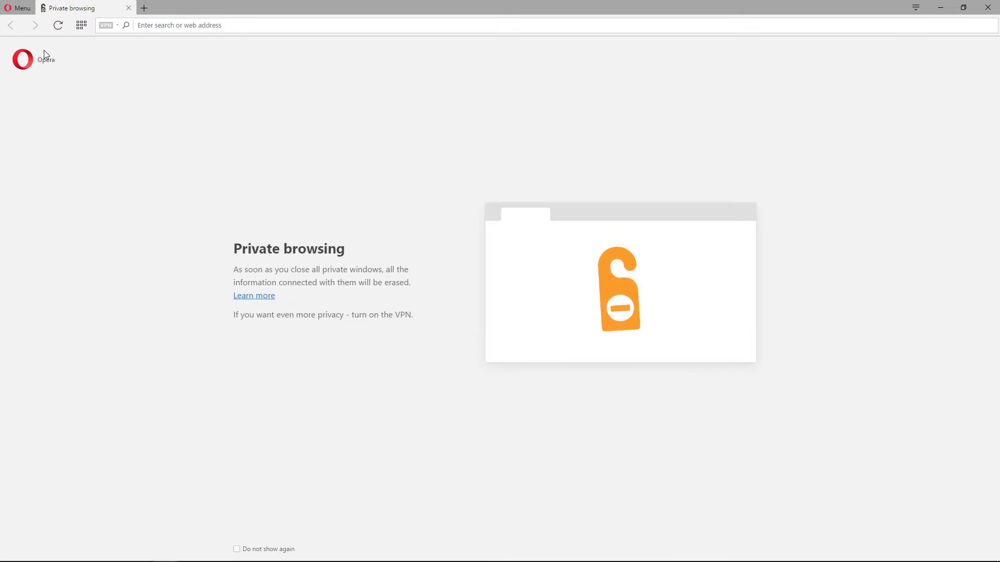
{"action": "left_click", "coordinate": [106, 25]}
{"action": "left_click", "coordinate": [113, 65]}
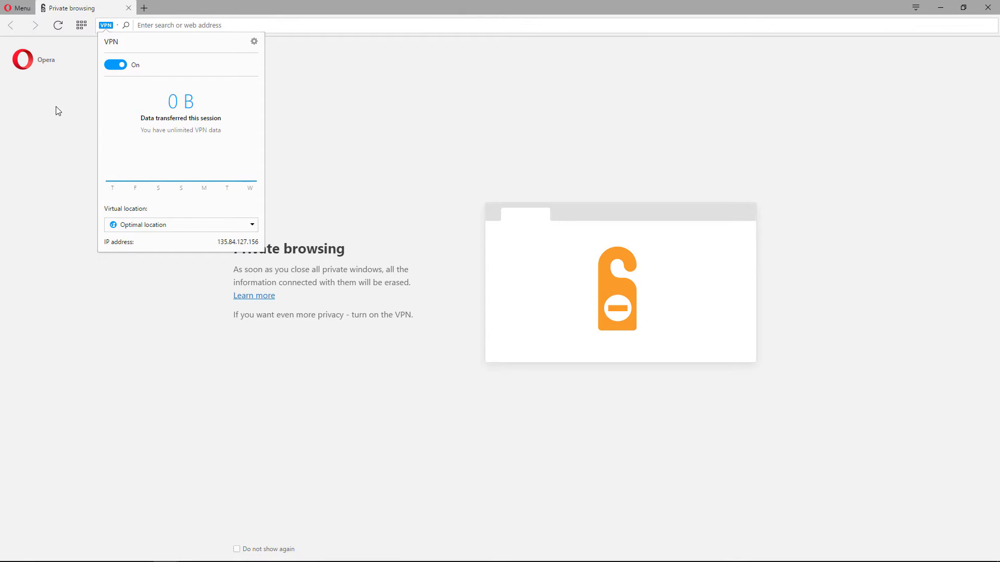
{"action": "left_click", "coordinate": [302, 27]}
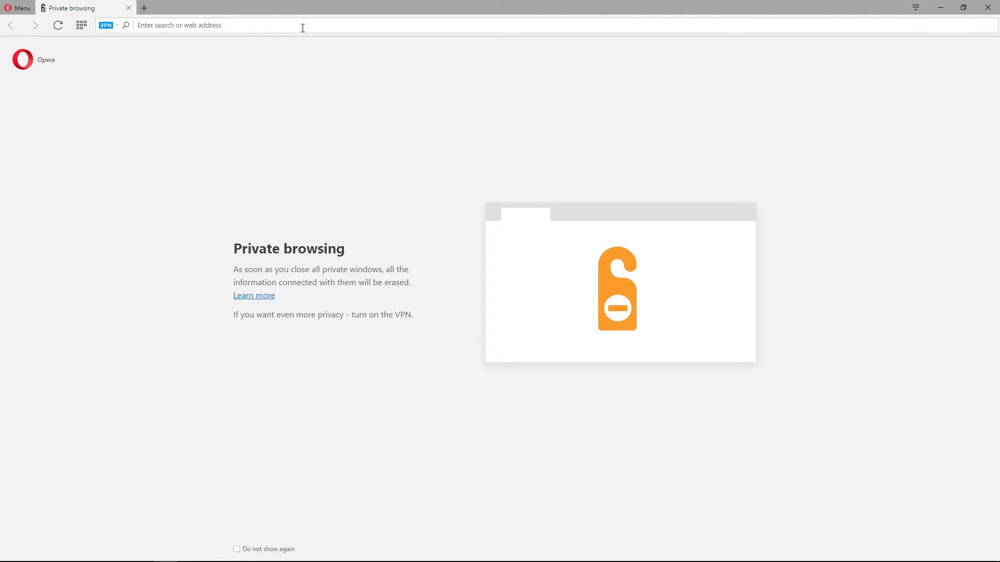
{"action": "type", "text": "youtube.c"}
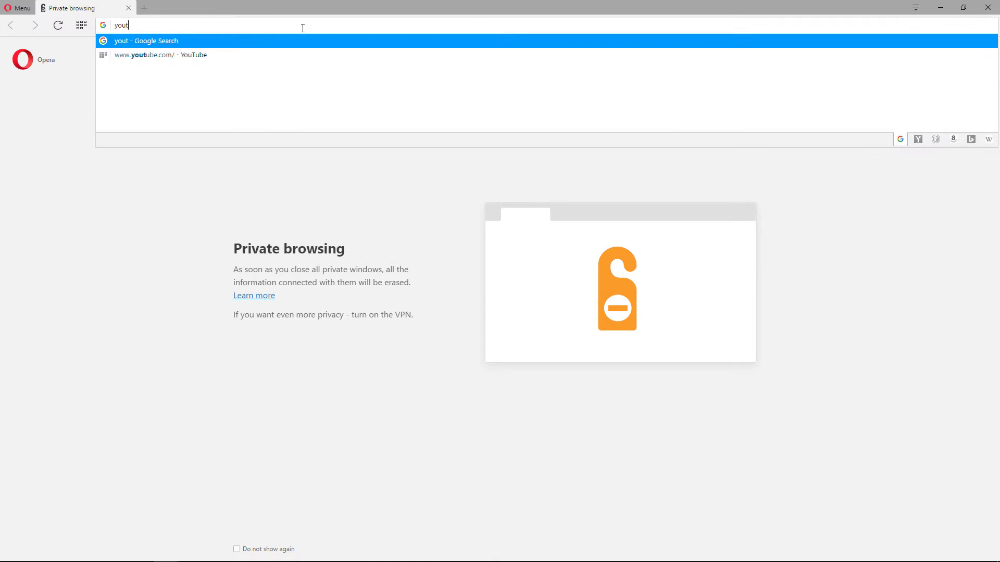
{"action": "type", "text": "om/results"}
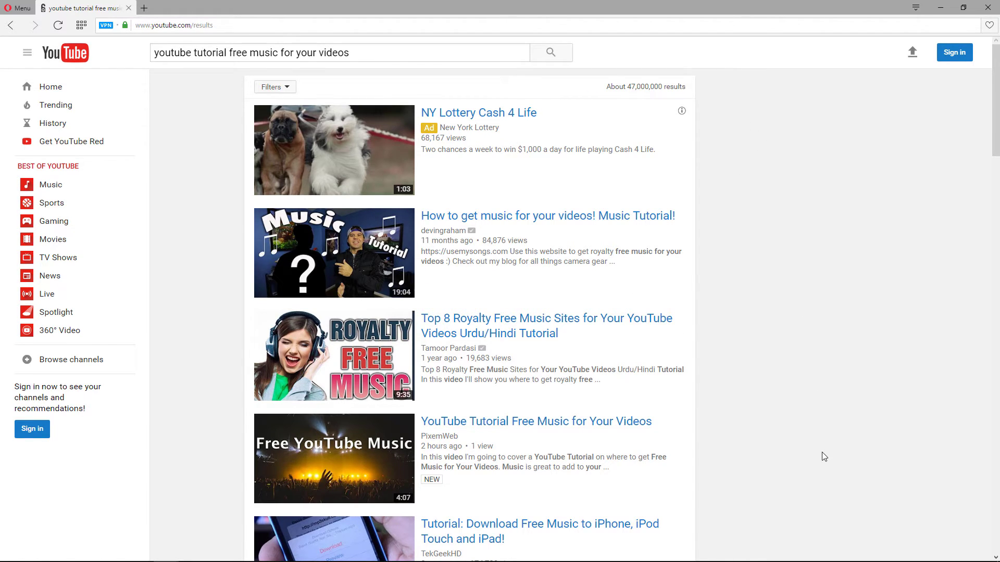
Scroll the results to check the PixemWeb video's rank, then view all windows in Task View.
{"action": "scroll", "coordinate": [815, 413], "scroll_direction": "down", "scroll_amount": 2}
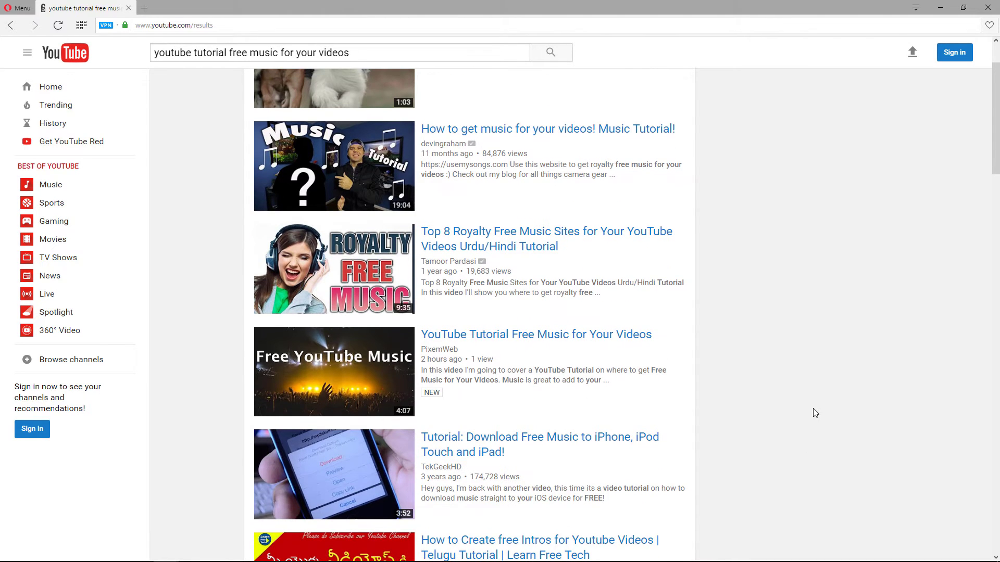
{"action": "scroll", "coordinate": [815, 413], "scroll_direction": "up", "scroll_amount": 2}
{"action": "scroll", "coordinate": [815, 413], "scroll_direction": "down", "scroll_amount": 2}
{"action": "scroll", "coordinate": [815, 412], "scroll_direction": "up", "scroll_amount": 2}
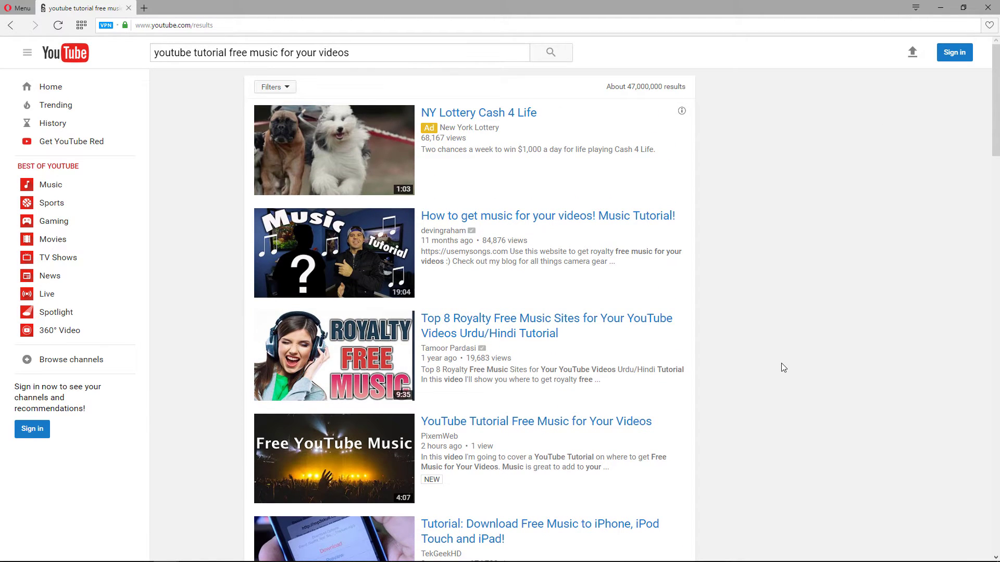
{"action": "scroll", "coordinate": [784, 368], "scroll_direction": "down", "scroll_amount": 2}
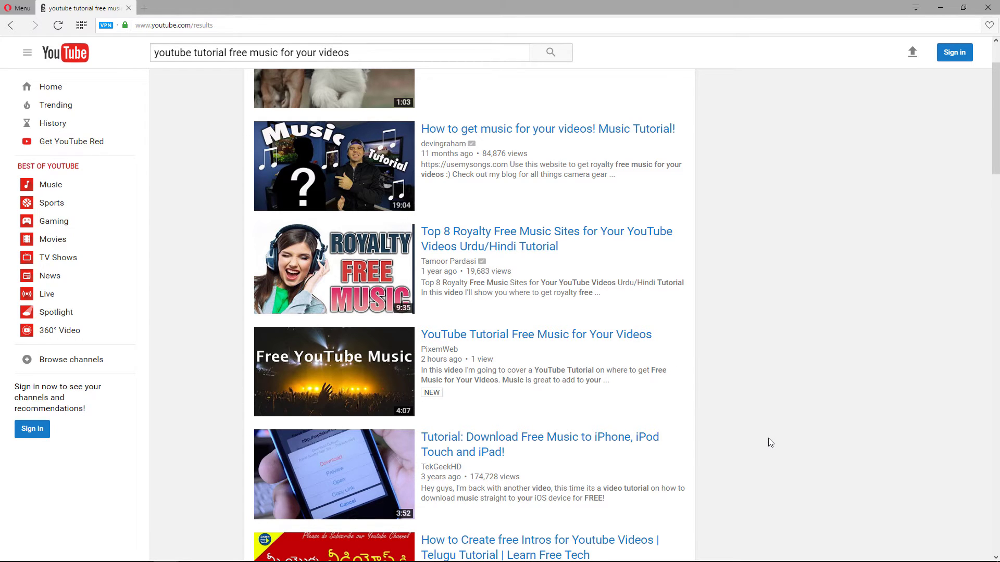
{"action": "key", "text": "super+Tab"}
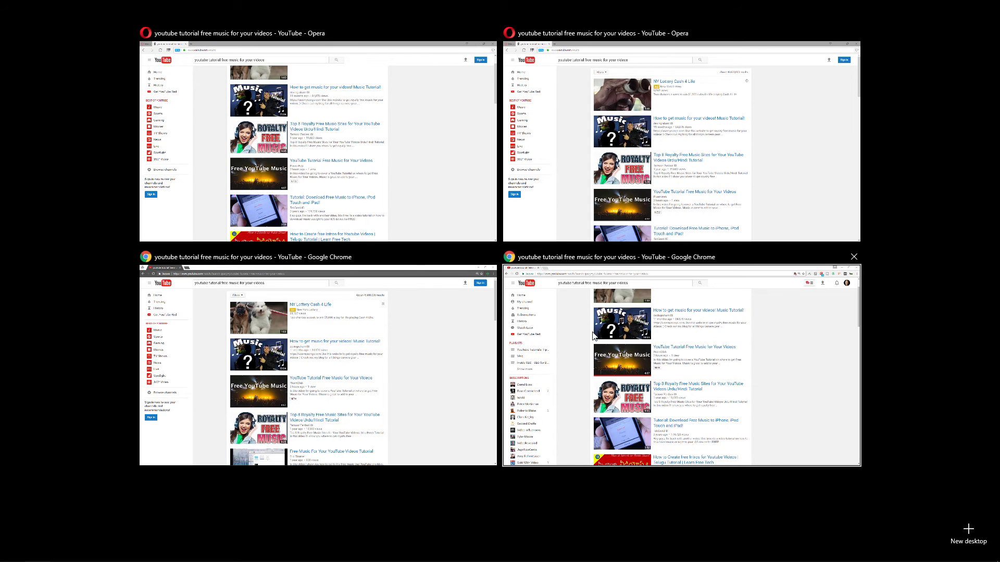
From the signed-in Chrome window, go to the PixemWeb channel and open Video Manager.
{"action": "left_click", "coordinate": [749, 336]}
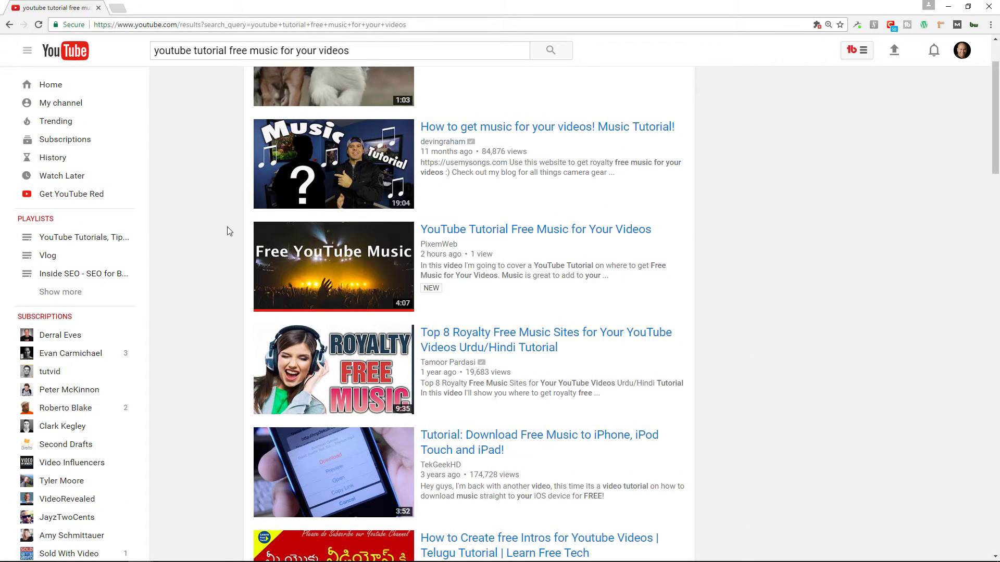
{"action": "scroll", "coordinate": [205, 277], "scroll_direction": "up", "scroll_amount": 2}
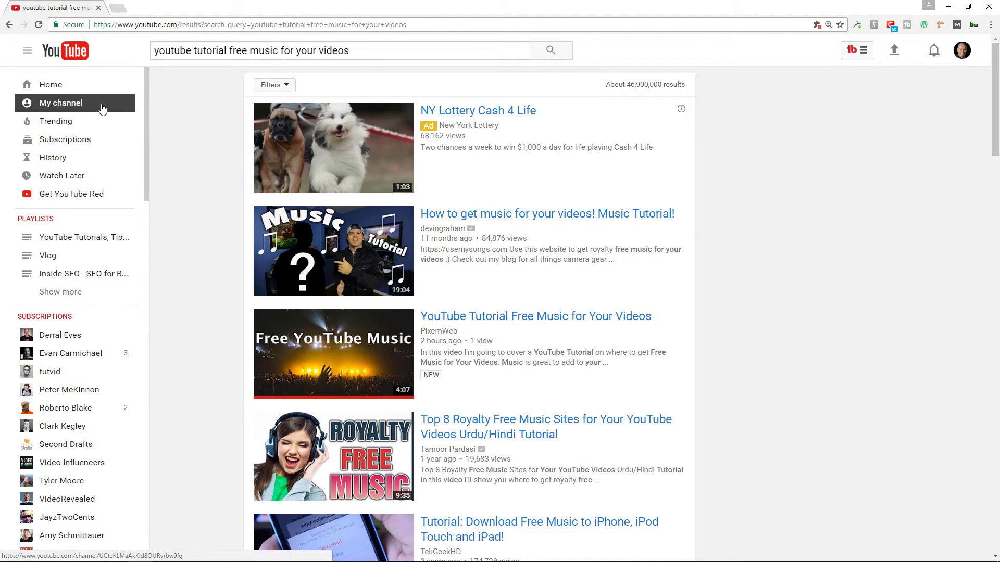
{"action": "left_click", "coordinate": [78, 105]}
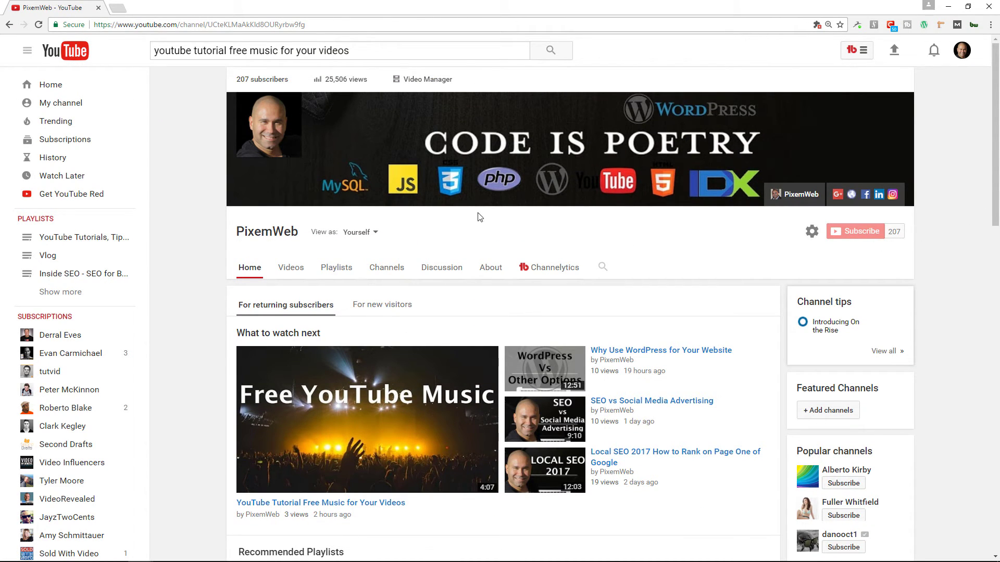
{"action": "left_click", "coordinate": [422, 79]}
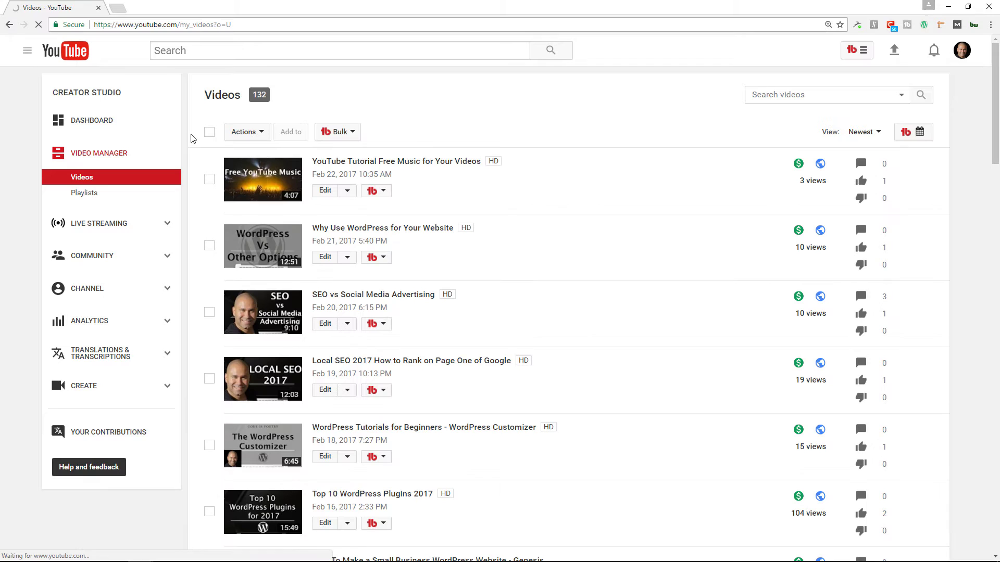
Open the free music tutorial's edit page and drag its description box taller twice.
{"action": "left_click", "coordinate": [323, 192]}
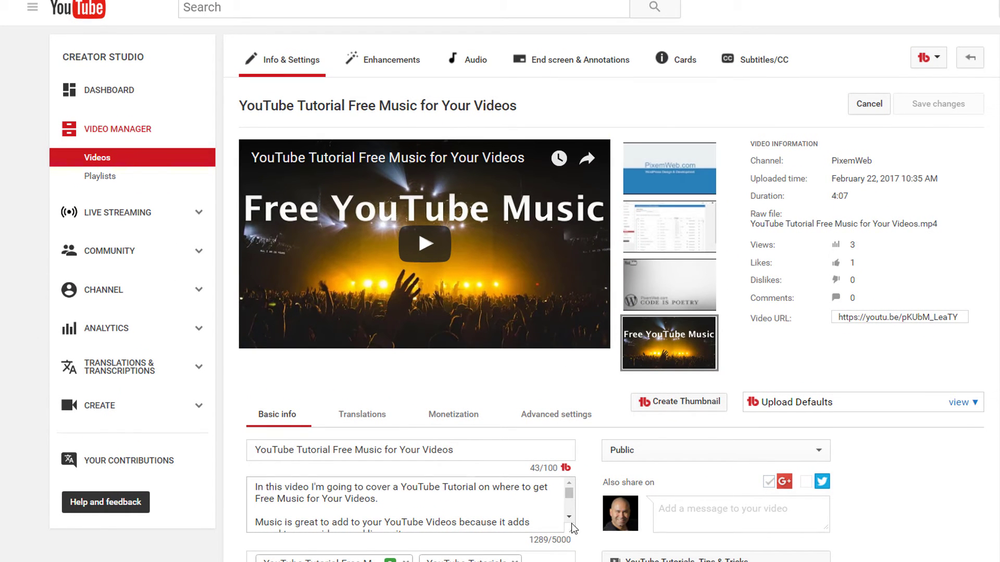
{"action": "left_click_drag", "start_coordinate": [567, 538], "coordinate": [571, 561]}
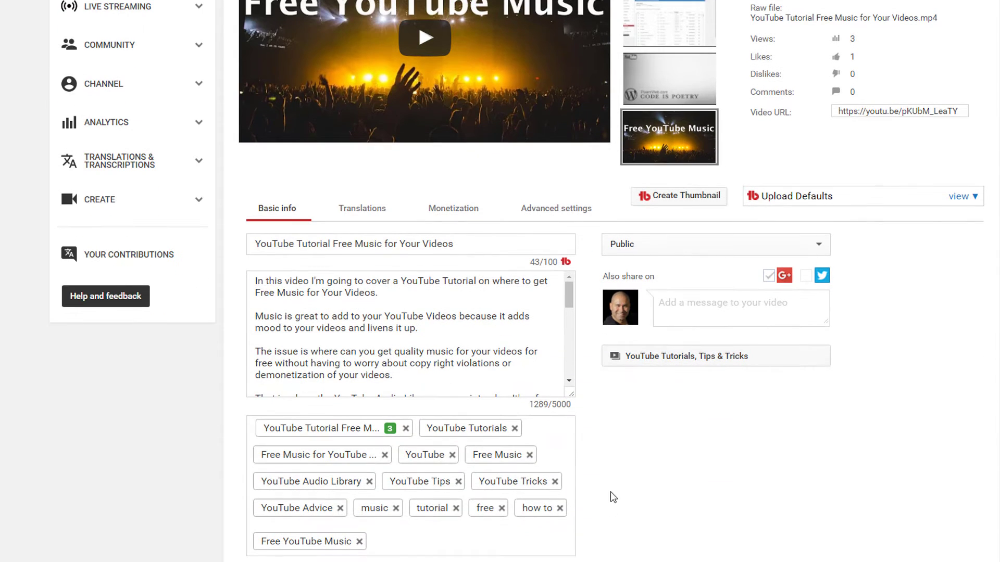
{"action": "left_click_drag", "start_coordinate": [568, 400], "coordinate": [573, 559]}
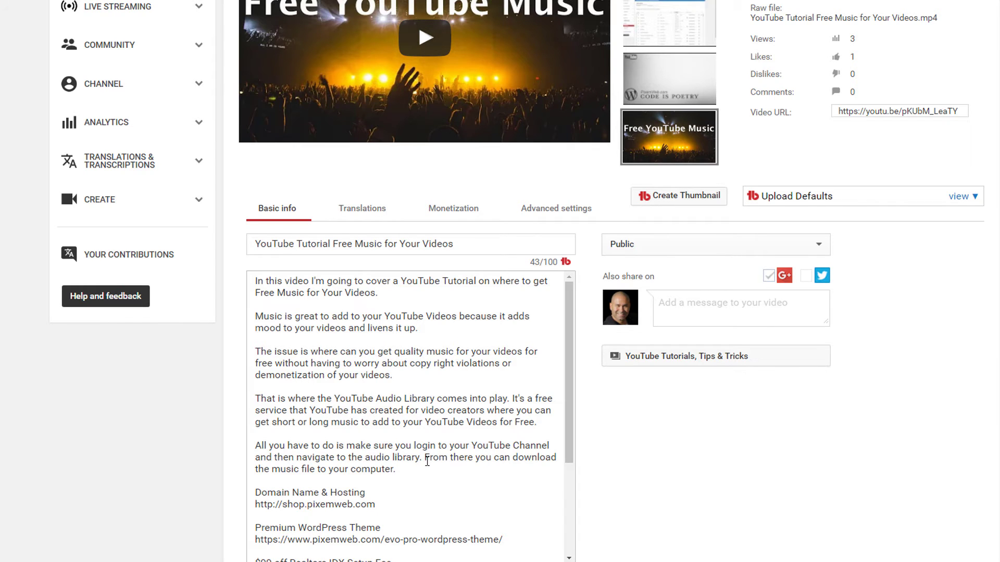
{"action": "scroll", "coordinate": [425, 461], "scroll_direction": "up", "scroll_amount": 2}
{"action": "scroll", "coordinate": [631, 505], "scroll_direction": "down", "scroll_amount": 4}
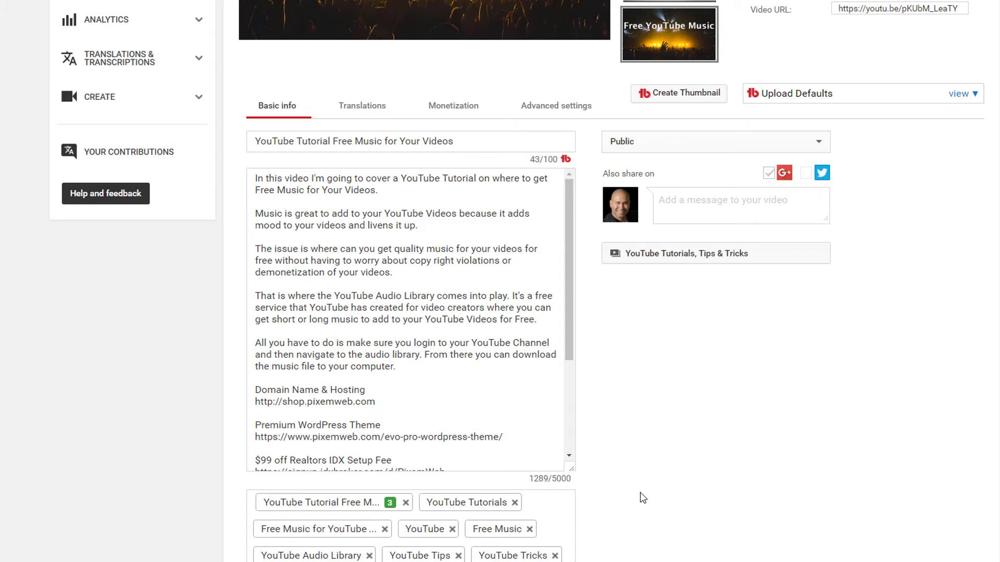
Scroll through the video's tags and rank badges, then stretch the description box to show all links.
{"action": "scroll", "coordinate": [670, 488], "scroll_direction": "down", "scroll_amount": 2}
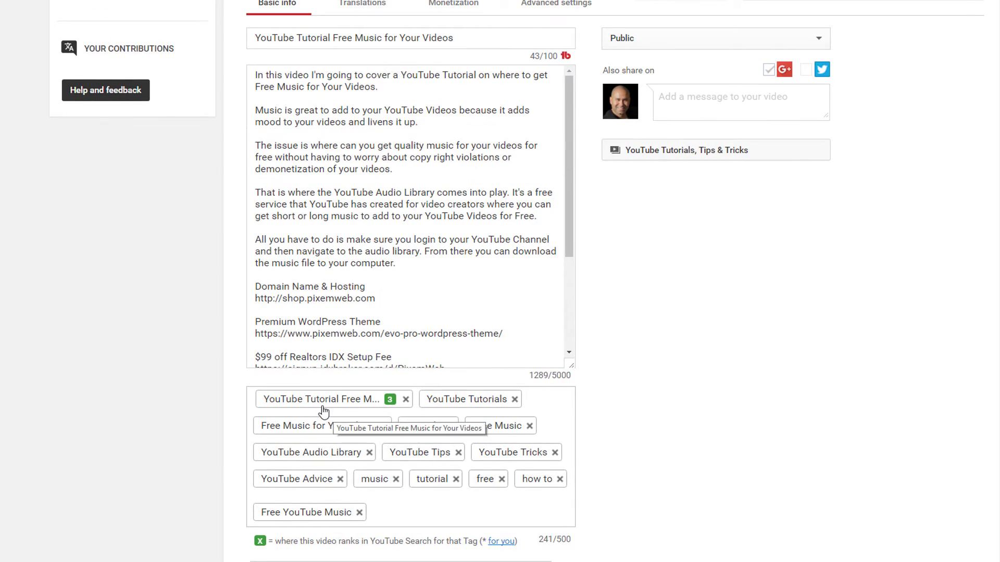
{"action": "scroll", "coordinate": [323, 413], "scroll_direction": "up", "scroll_amount": 6}
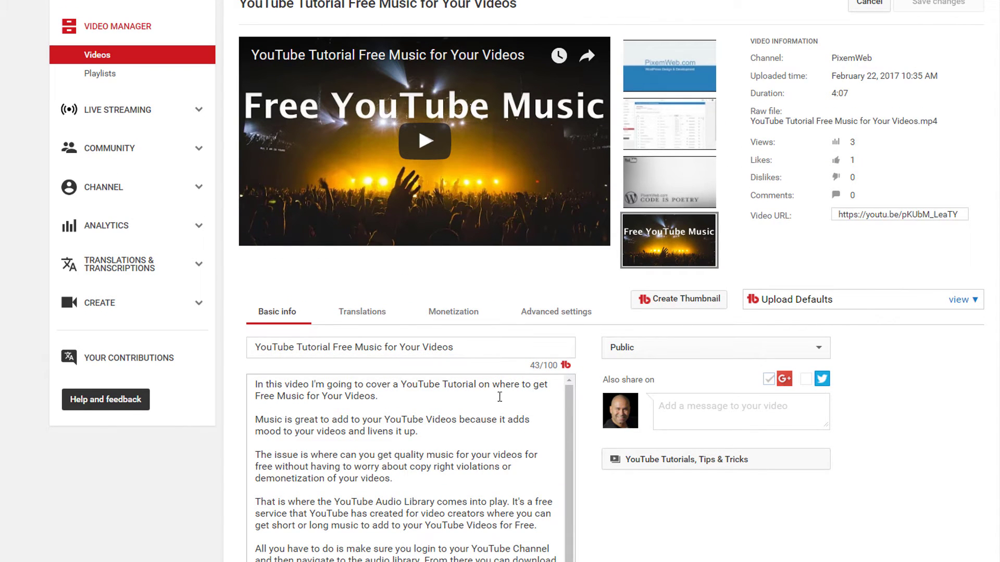
{"action": "scroll", "coordinate": [500, 397], "scroll_direction": "down", "scroll_amount": 3}
{"action": "scroll", "coordinate": [649, 547], "scroll_direction": "down", "scroll_amount": 6}
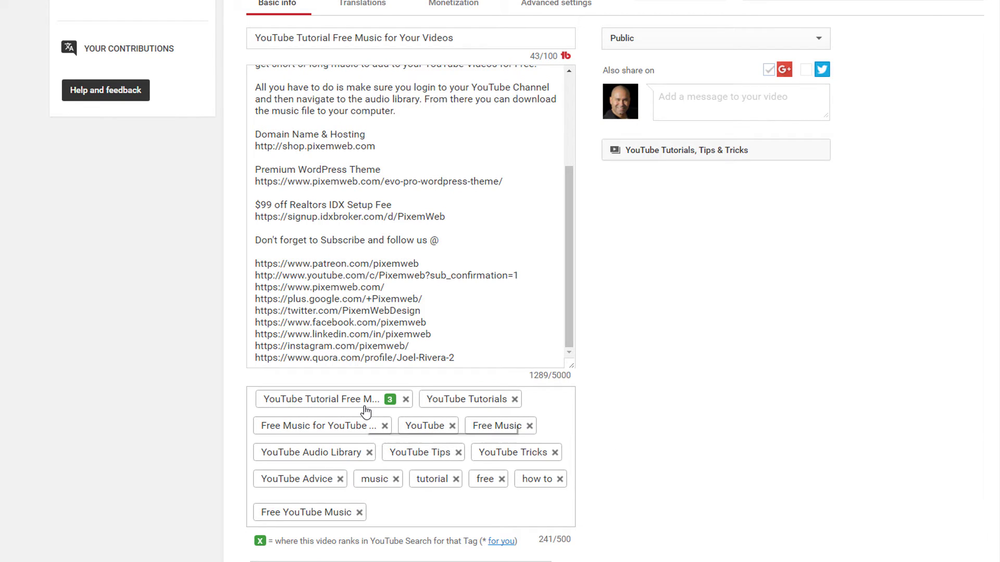
{"action": "scroll", "coordinate": [775, 413], "scroll_direction": "up", "scroll_amount": 2}
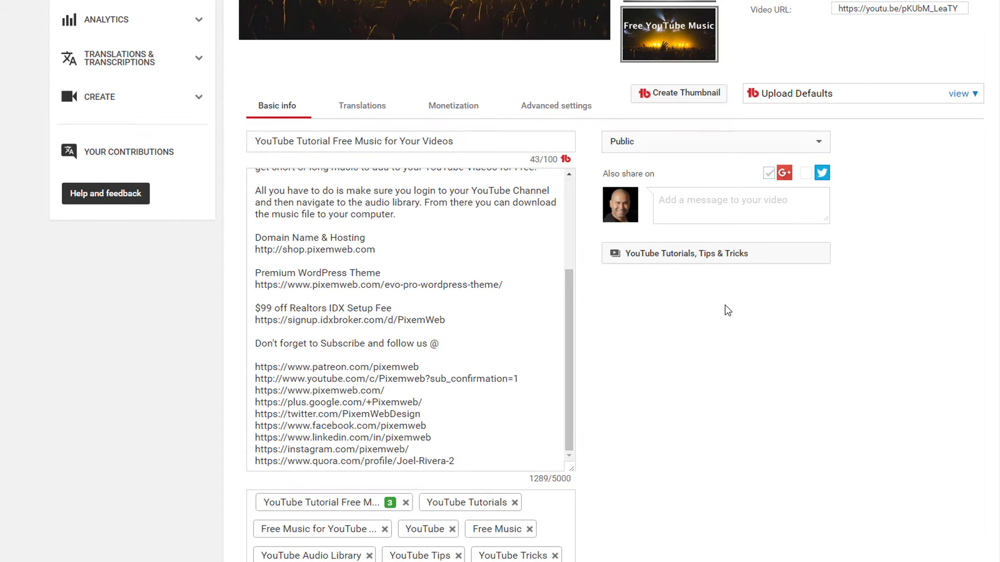
{"action": "scroll", "coordinate": [676, 476], "scroll_direction": "up", "scroll_amount": 4}
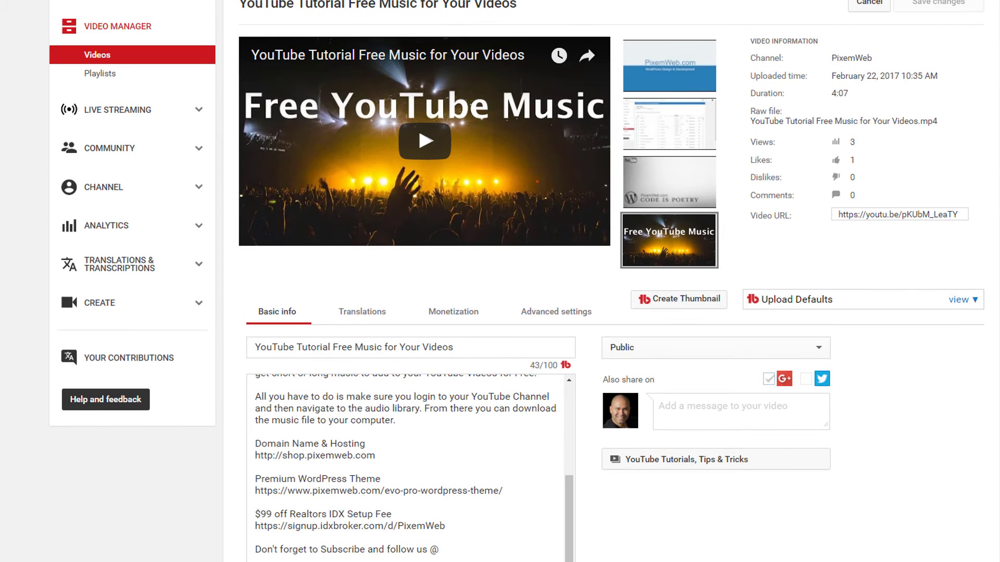
{"action": "scroll", "coordinate": [605, 554], "scroll_direction": "down", "scroll_amount": 4}
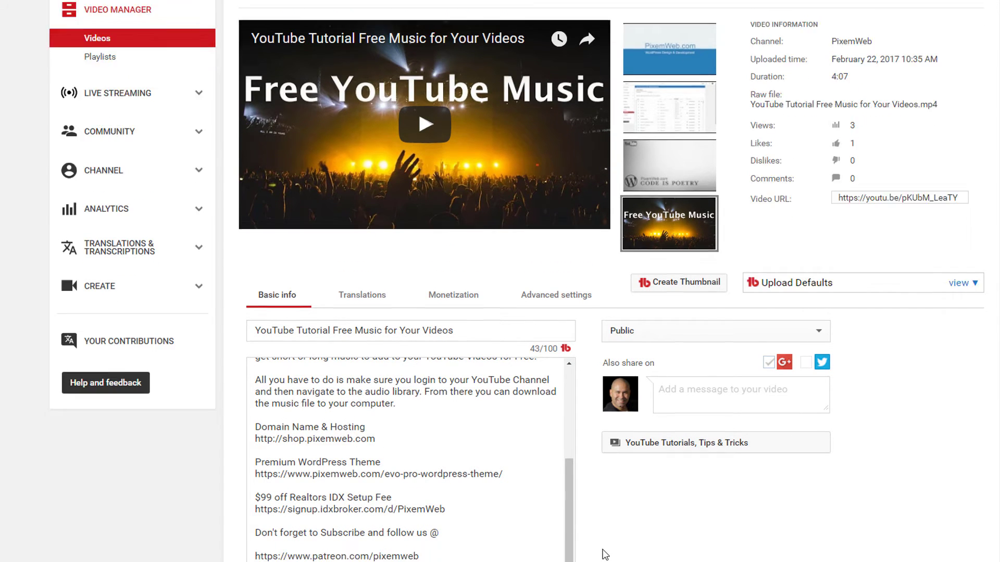
{"action": "scroll", "coordinate": [746, 515], "scroll_direction": "down", "scroll_amount": 2}
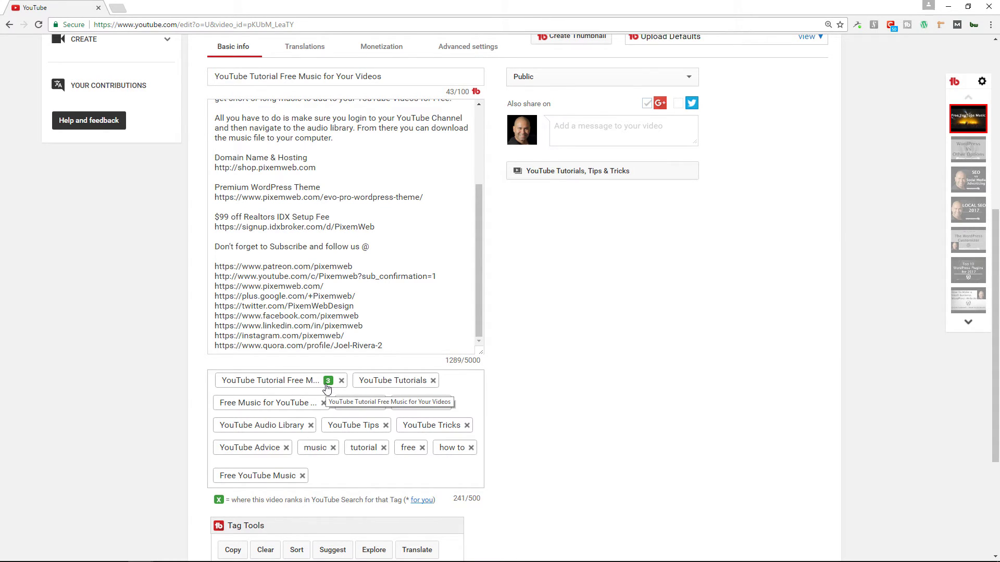
{"action": "scroll", "coordinate": [628, 394], "scroll_direction": "up", "scroll_amount": 7}
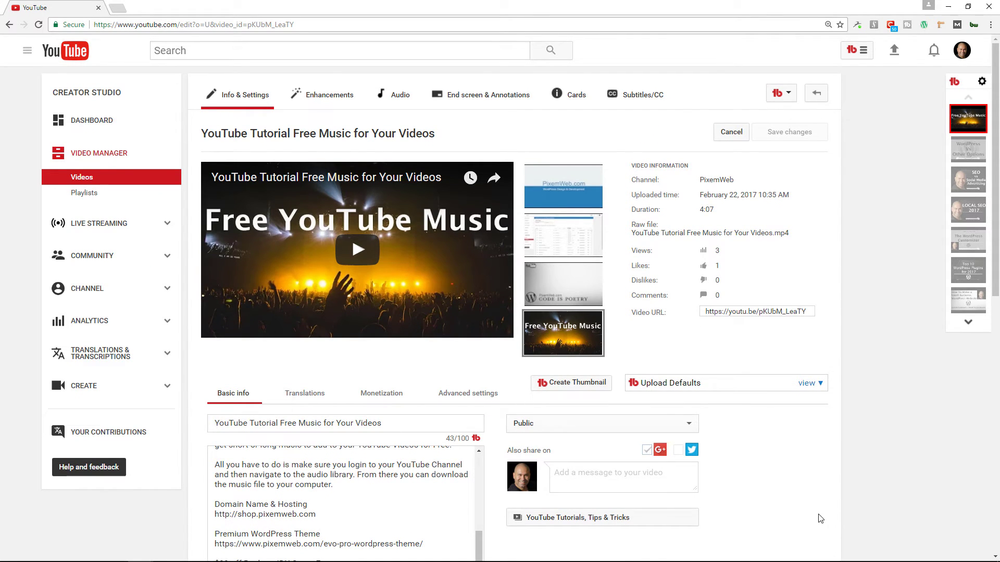
{"action": "scroll", "coordinate": [775, 508], "scroll_direction": "down", "scroll_amount": 5}
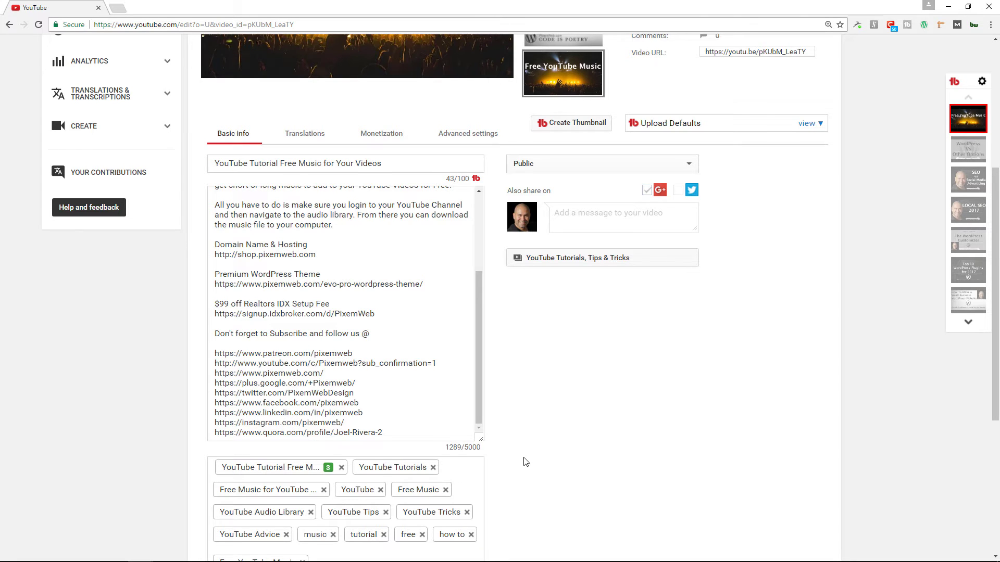
{"action": "left_click_drag", "start_coordinate": [480, 439], "coordinate": [485, 520]}
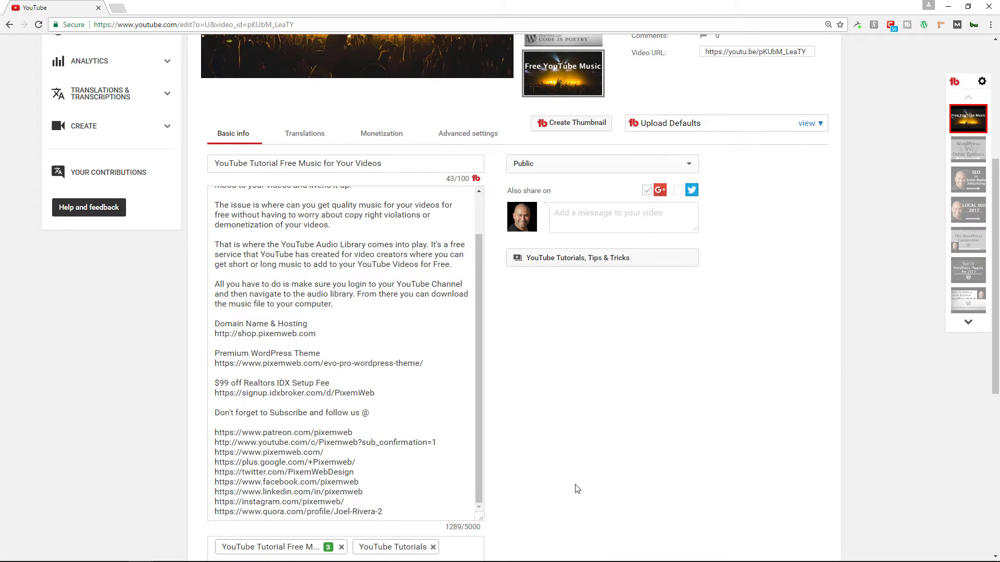
{"action": "scroll", "coordinate": [599, 486], "scroll_direction": "up", "scroll_amount": 2}
{"action": "scroll", "coordinate": [607, 488], "scroll_direction": "up", "scroll_amount": 4}
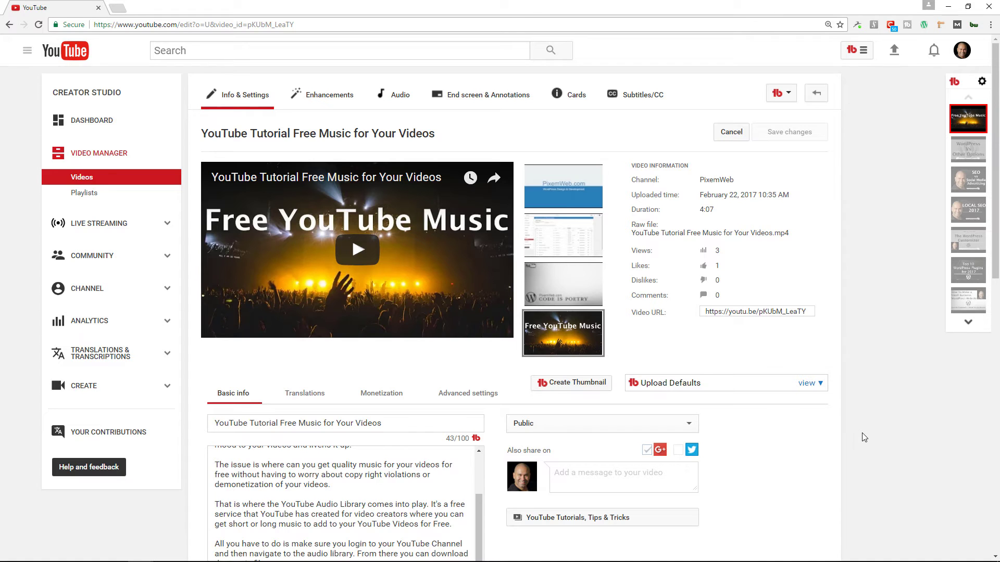
{"action": "scroll", "coordinate": [862, 437], "scroll_direction": "down", "scroll_amount": 2}
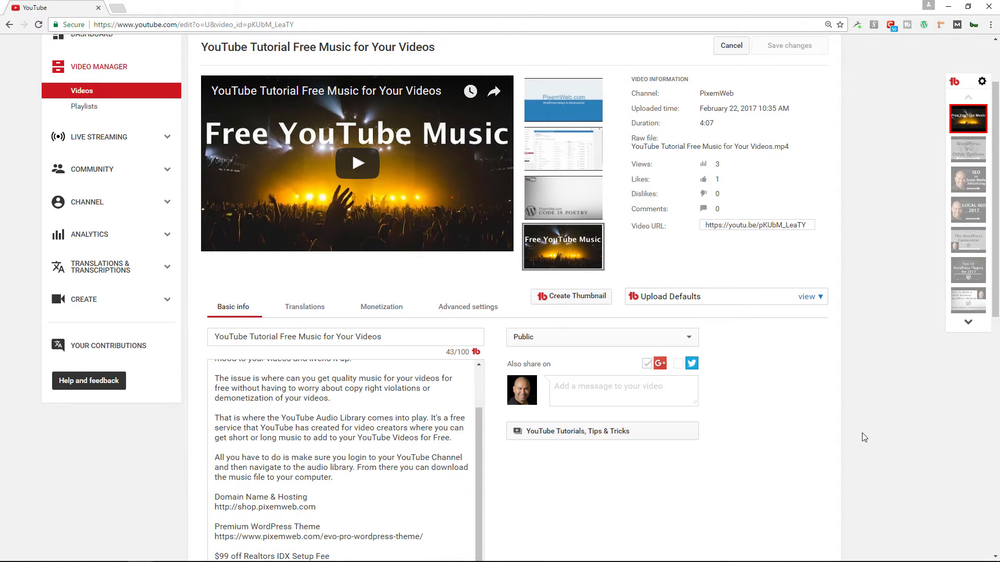
{"action": "scroll", "coordinate": [862, 435], "scroll_direction": "up", "scroll_amount": 2}
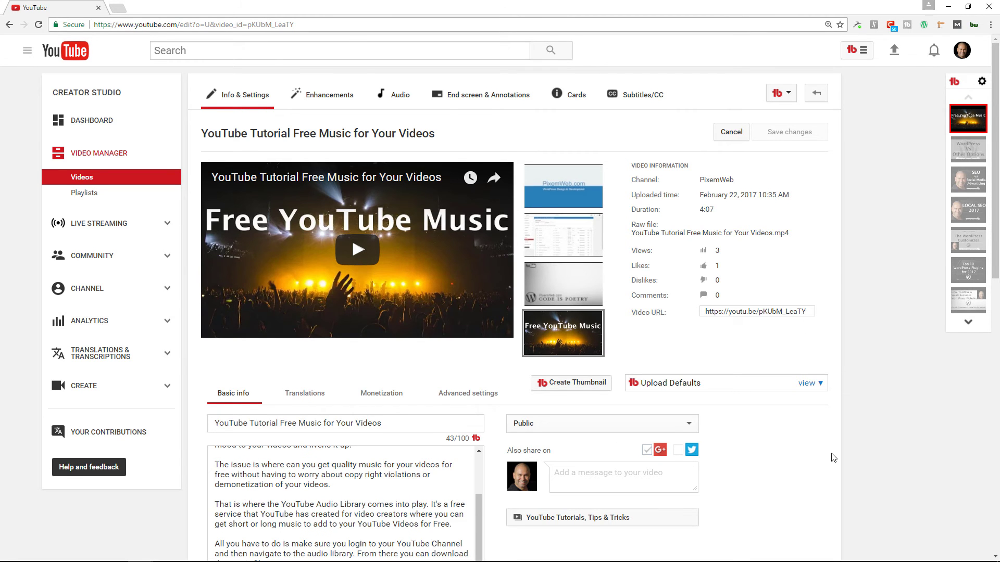
{"action": "scroll", "coordinate": [834, 458], "scroll_direction": "down", "scroll_amount": 8}
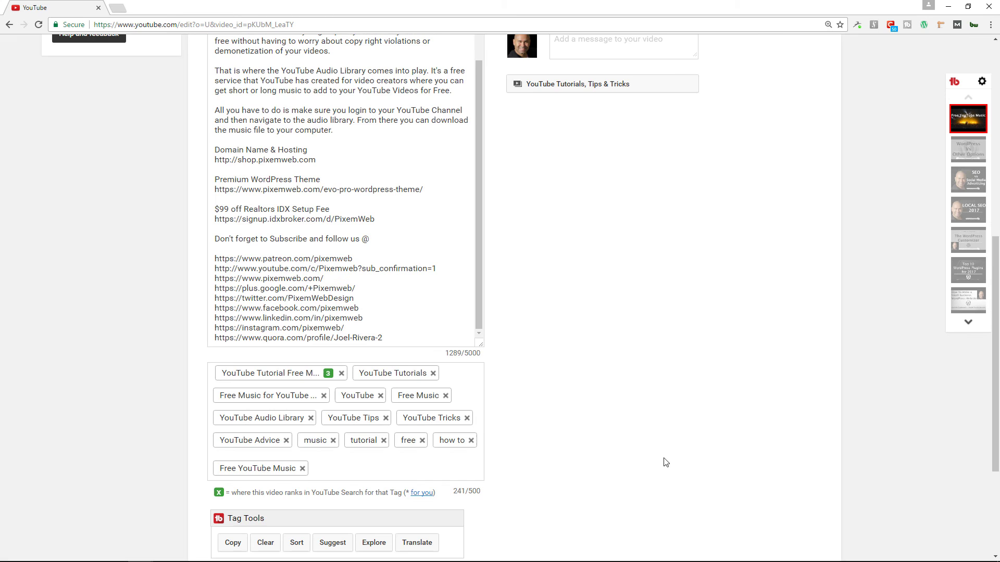
{"action": "scroll", "coordinate": [854, 443], "scroll_direction": "up", "scroll_amount": 8}
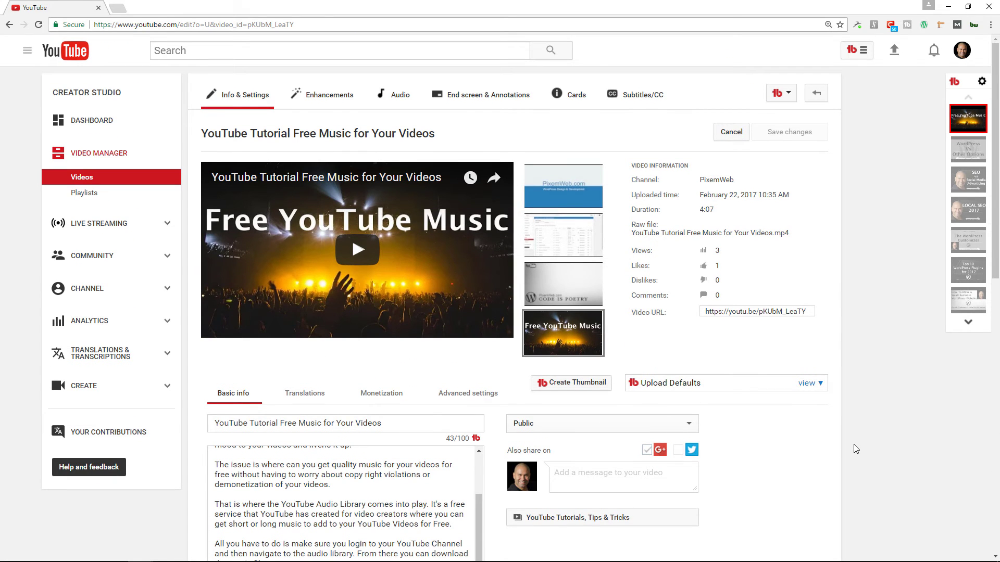
{"action": "scroll", "coordinate": [572, 517], "scroll_direction": "down", "scroll_amount": 2}
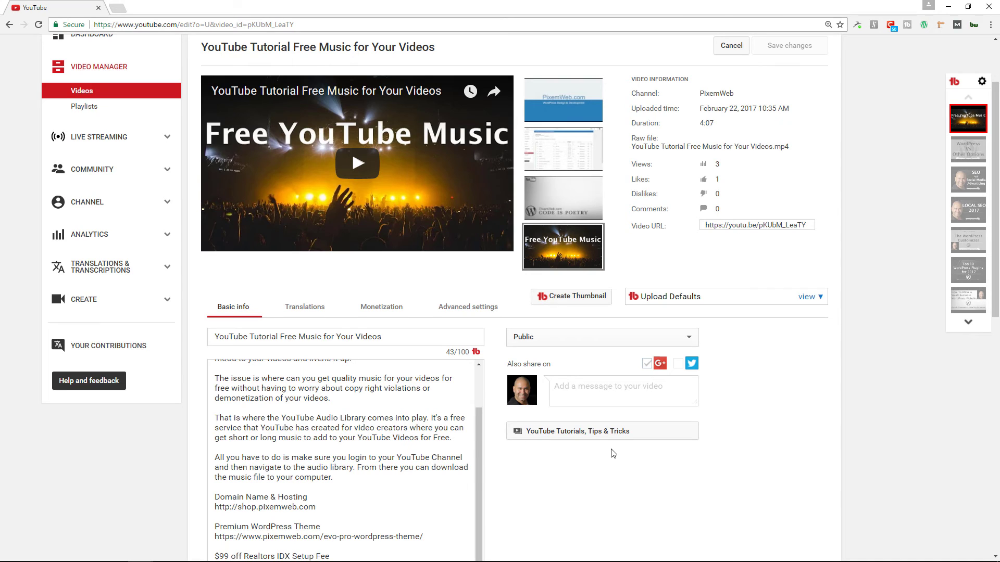
{"action": "scroll", "coordinate": [861, 413], "scroll_direction": "up", "scroll_amount": 2}
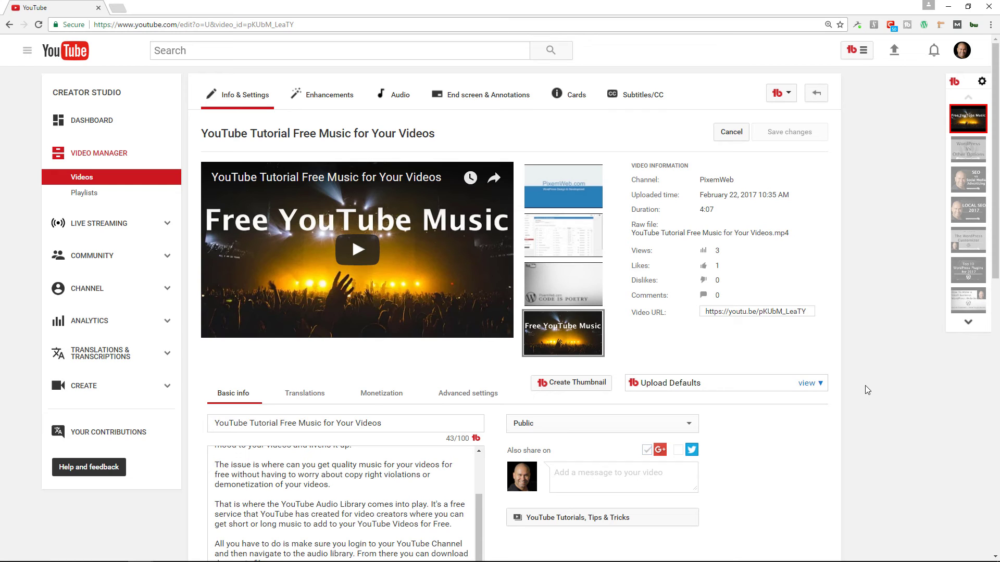
Open YouTube's side navigation menu from the video edit page to reach the PixemWeb channel.
{"action": "left_click", "coordinate": [26, 54]}
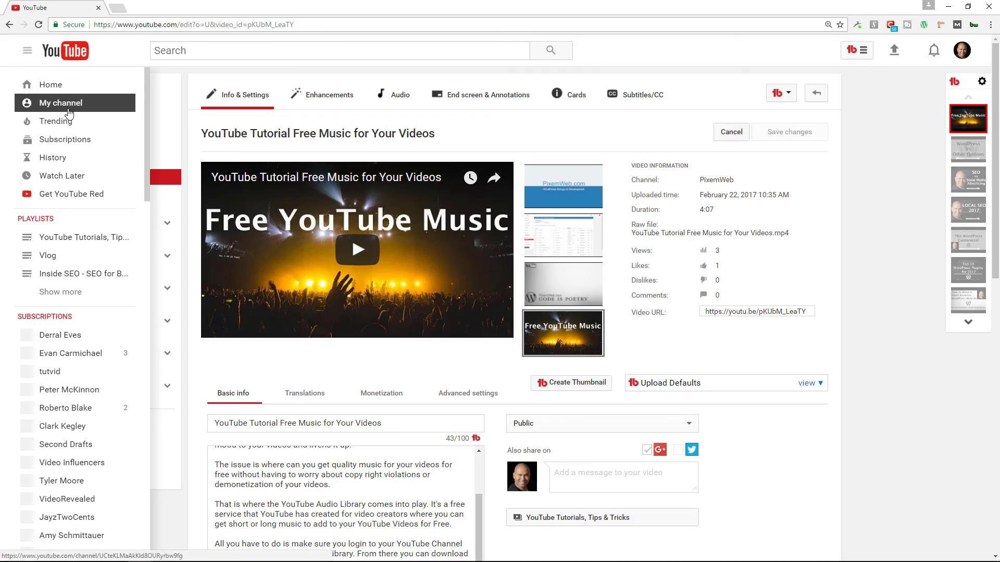